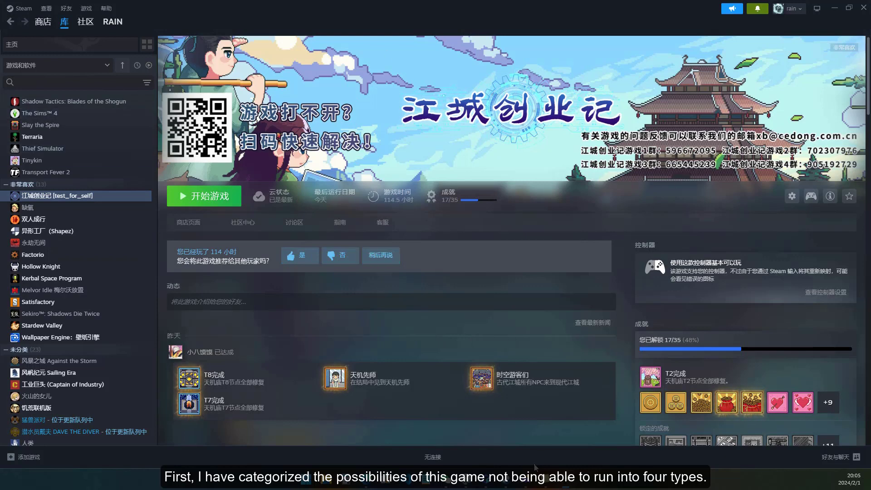
Bring up the image viewer and examine the four error screenshots, from 1.jpg through the distorted game screen in 4.jpg
{"action": "mouse_move", "coordinate": [525, 481]}
{"action": "left_click", "coordinate": [526, 434]}
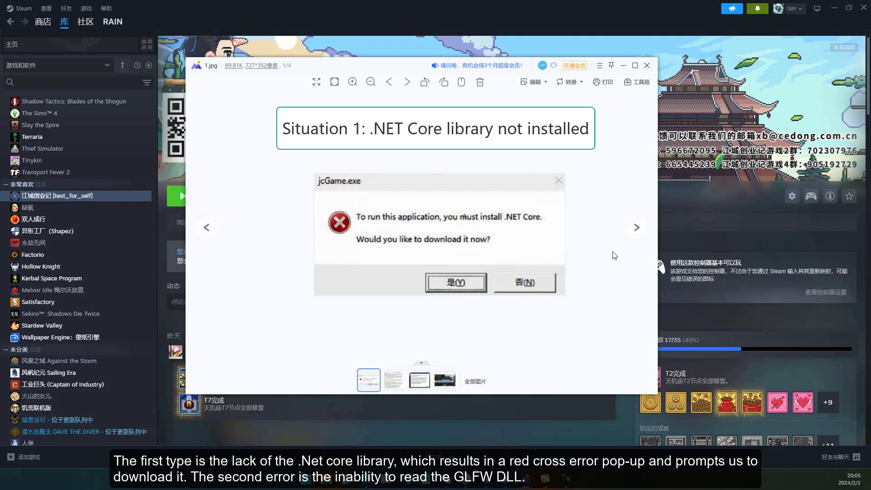
{"action": "left_click", "coordinate": [631, 230]}
{"action": "scroll", "coordinate": [465, 148], "scroll_direction": "up", "scroll_amount": 3}
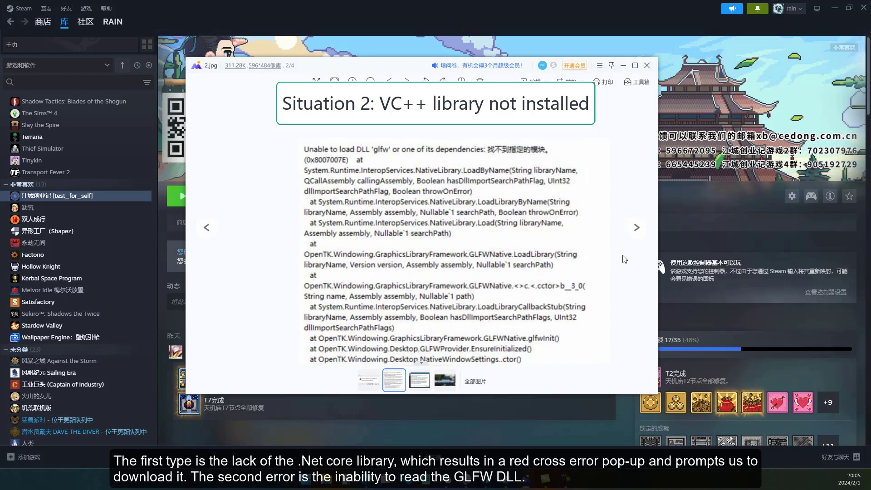
{"action": "left_click", "coordinate": [637, 229]}
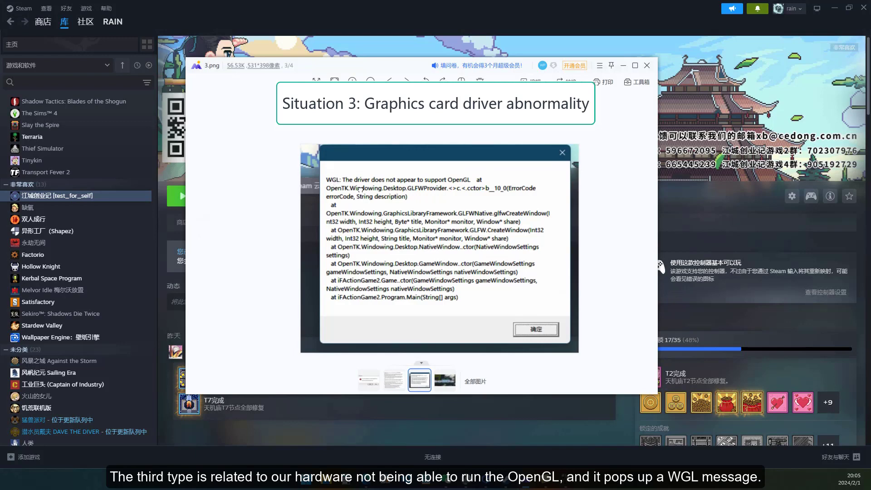
{"action": "left_click", "coordinate": [637, 232]}
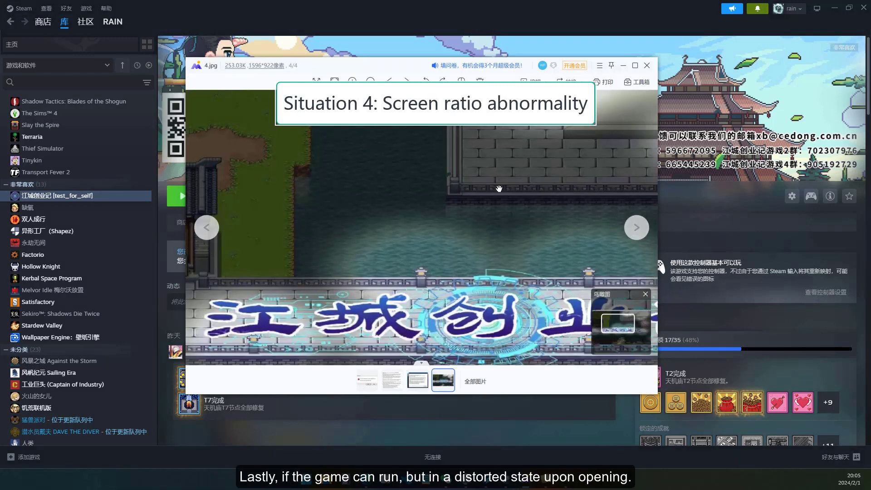
{"action": "scroll", "coordinate": [499, 188], "scroll_direction": "down", "scroll_amount": 5}
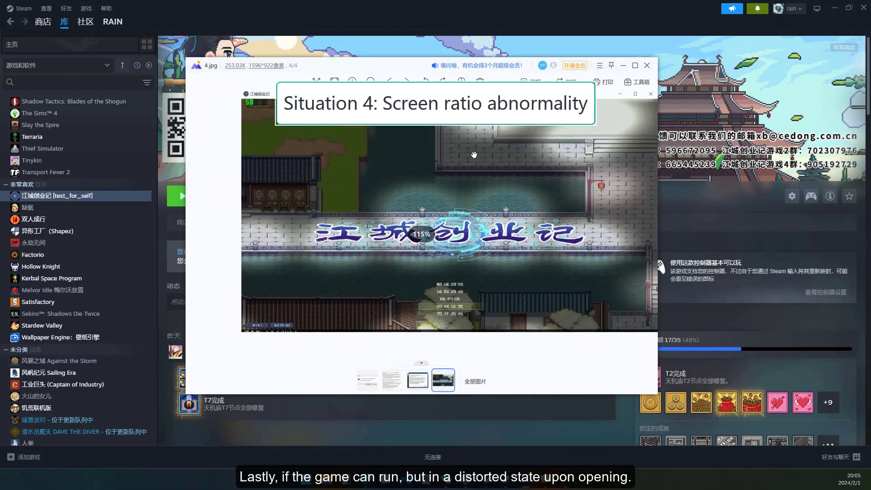
{"action": "left_click_drag", "start_coordinate": [474, 155], "coordinate": [532, 215]}
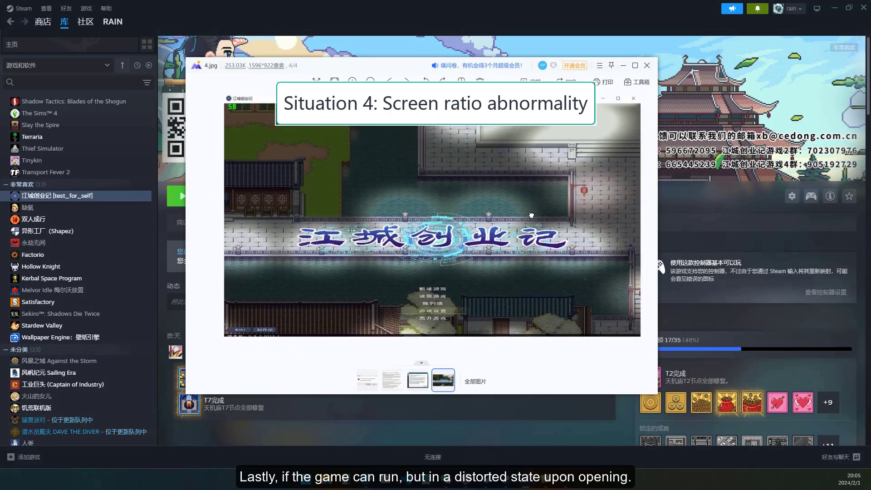
Review the .NET Core and GLFW error screenshots, 1.jpg and 2.jpg, and minimize the image viewer
{"action": "left_click", "coordinate": [638, 232]}
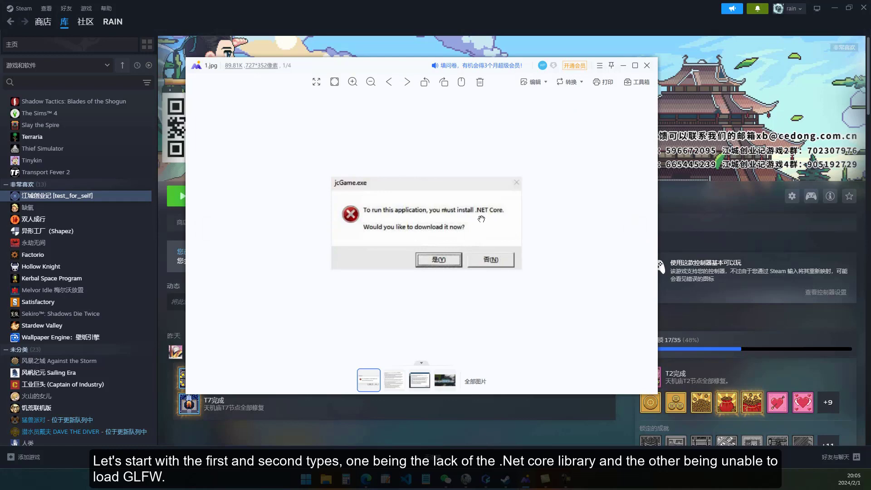
{"action": "left_click", "coordinate": [634, 229]}
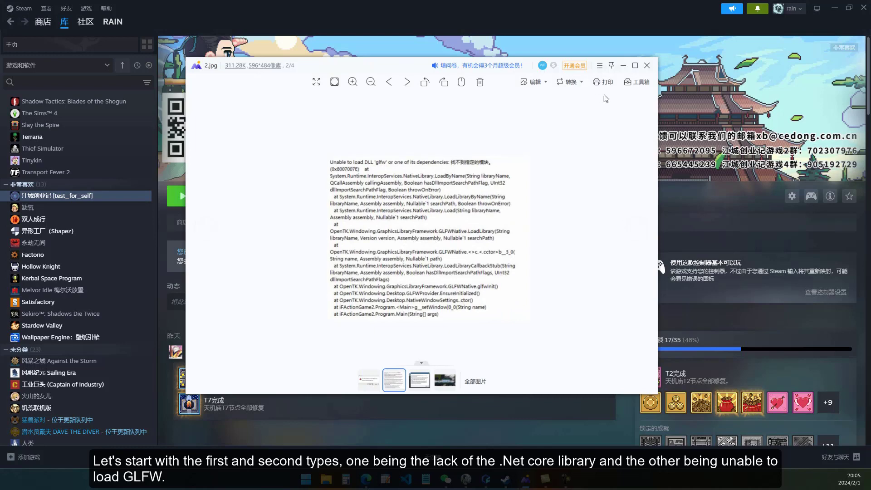
{"action": "left_click", "coordinate": [623, 65]}
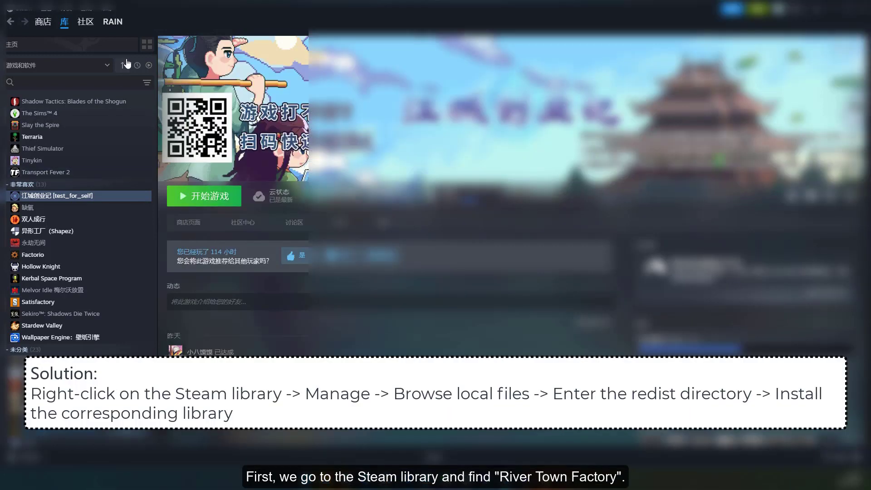
Browse the local files of 江城创业记 from the Steam library and open the redist folder in its JiangCity directory
{"action": "right_click", "coordinate": [75, 200]}
{"action": "mouse_move", "coordinate": [109, 266]}
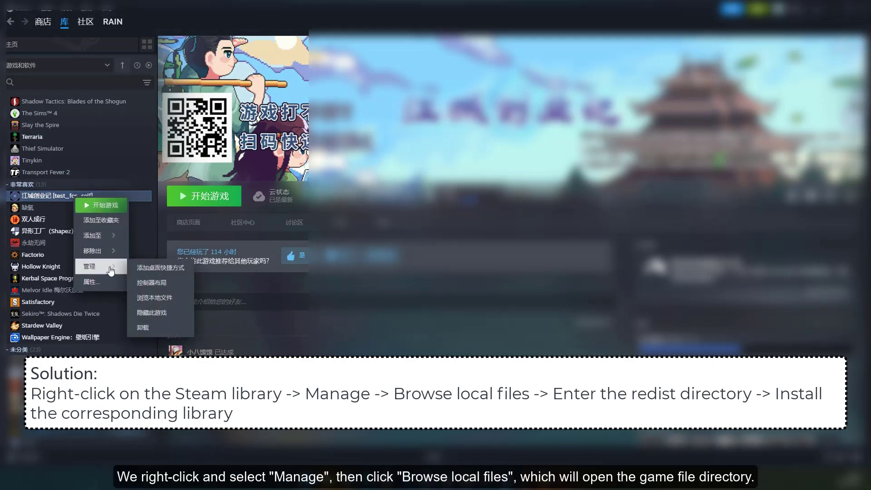
{"action": "left_click", "coordinate": [177, 298]}
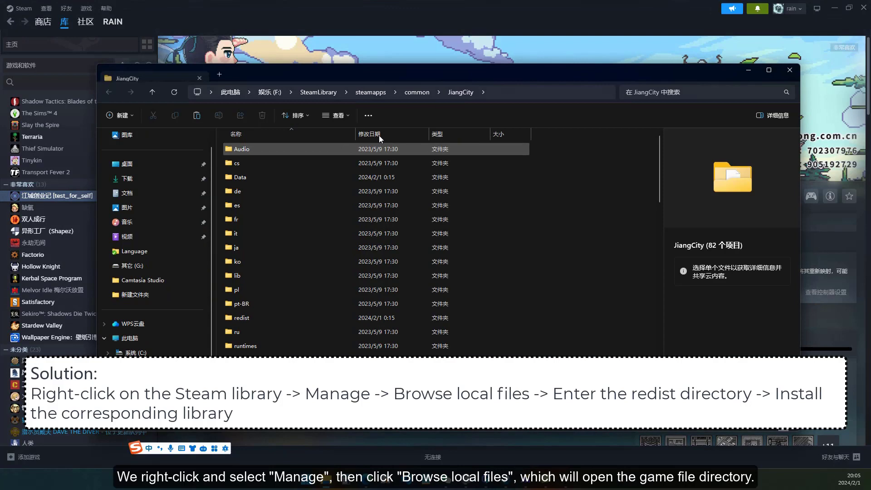
{"action": "left_click_drag", "start_coordinate": [420, 75], "coordinate": [441, 65]}
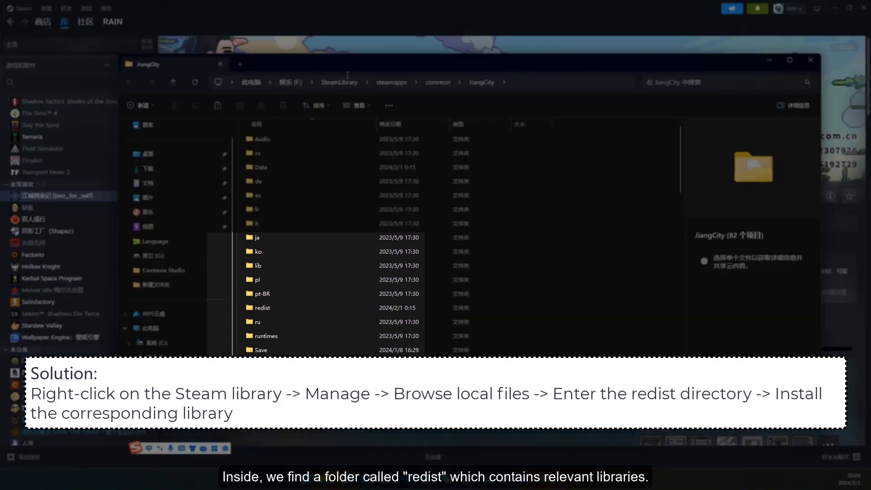
{"action": "double_click", "coordinate": [268, 309]}
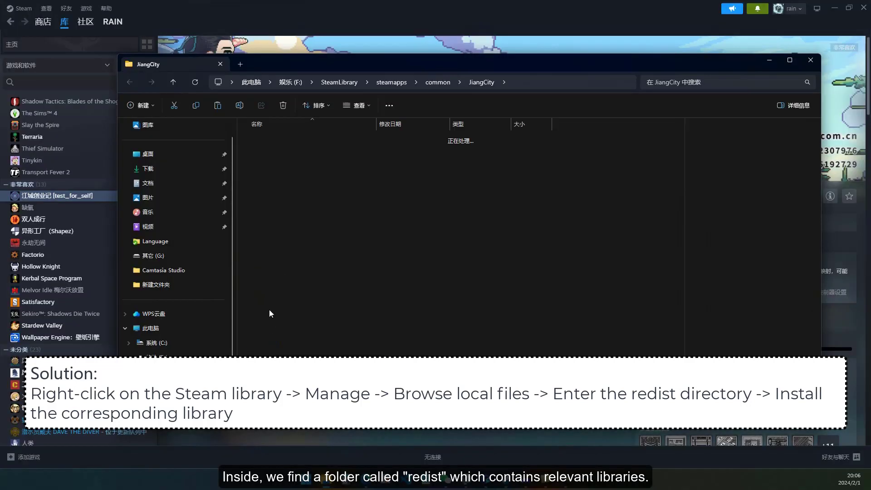
{"action": "left_click_drag", "start_coordinate": [369, 61], "coordinate": [393, 63]}
{"action": "left_click_drag", "start_coordinate": [370, 242], "coordinate": [280, 129]}
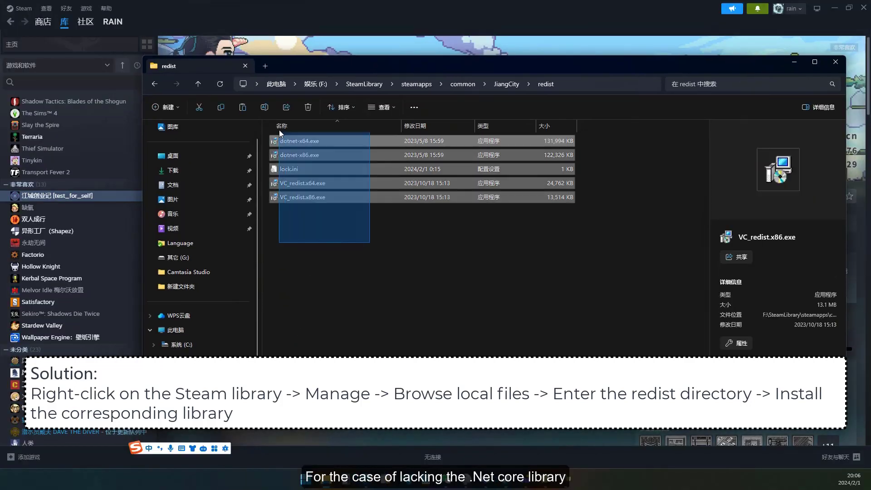
{"action": "left_click", "coordinate": [336, 210]}
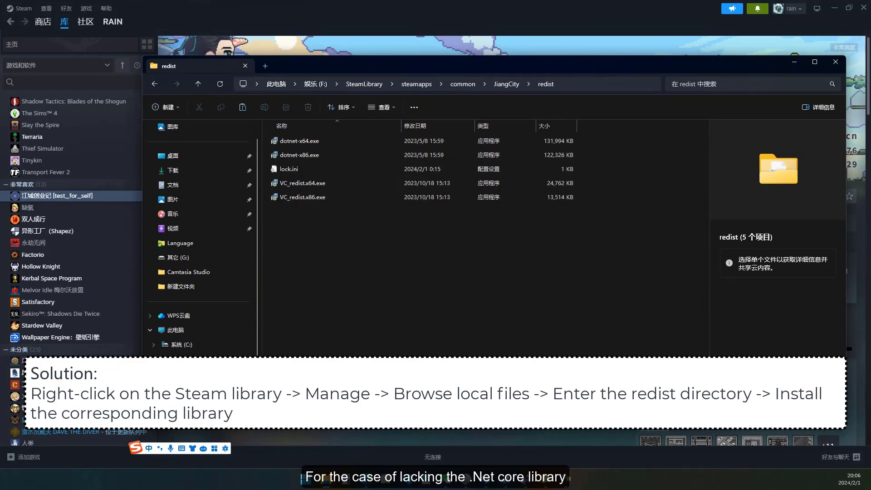
Show the .NET Core error screenshot 1.jpg in the image viewer and move the viewer aside from the redist folder
{"action": "left_click", "coordinate": [526, 483]}
{"action": "left_click", "coordinate": [207, 228]}
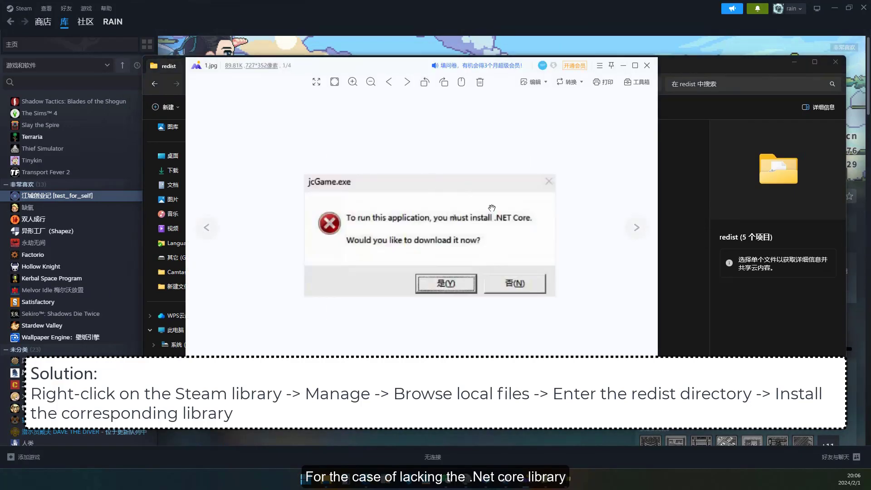
{"action": "left_click_drag", "start_coordinate": [407, 71], "coordinate": [310, 143]}
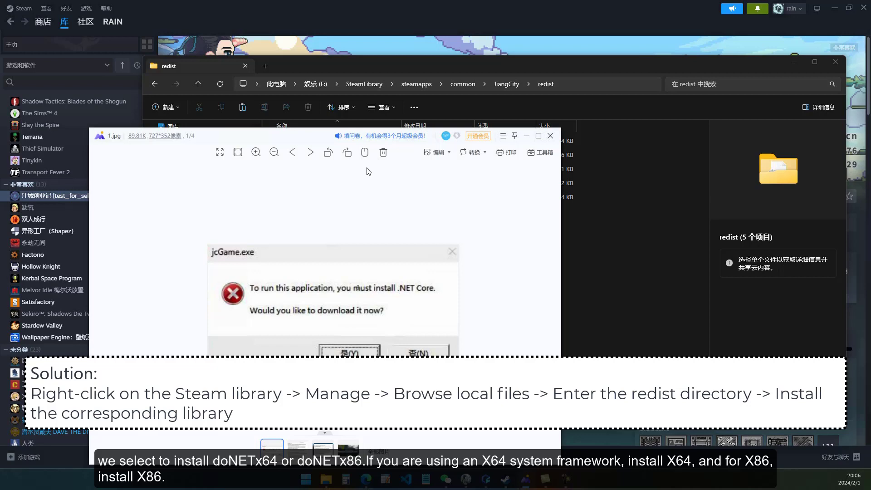
{"action": "key", "text": "Escape"}
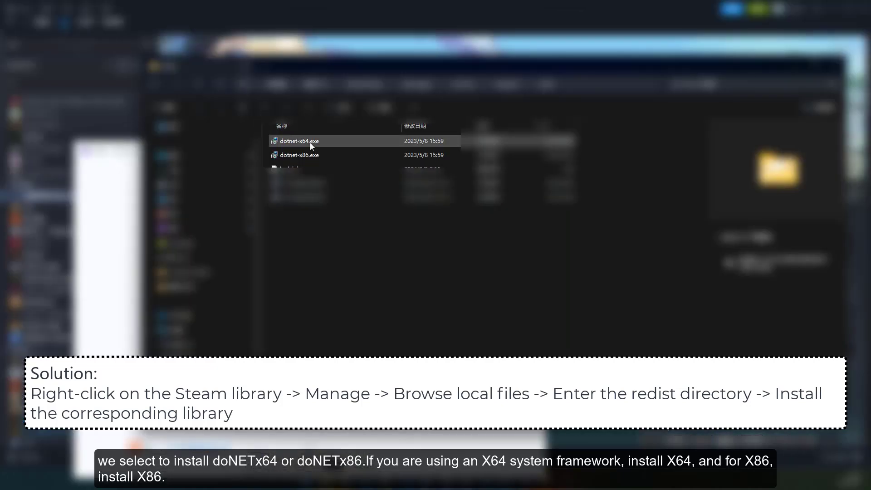
Select the dotnet-x64.exe and dotnet-x86.exe installers in turn in the redist folder
{"action": "left_click", "coordinate": [310, 143]}
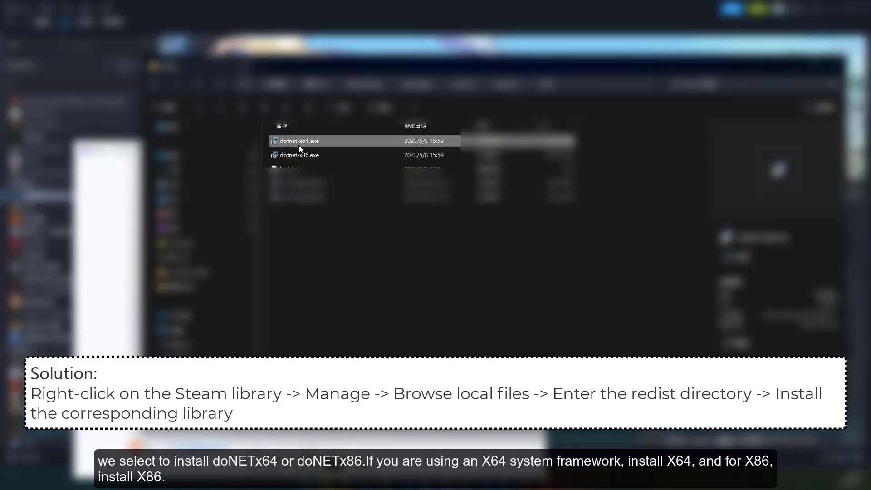
{"action": "left_click", "coordinate": [299, 157]}
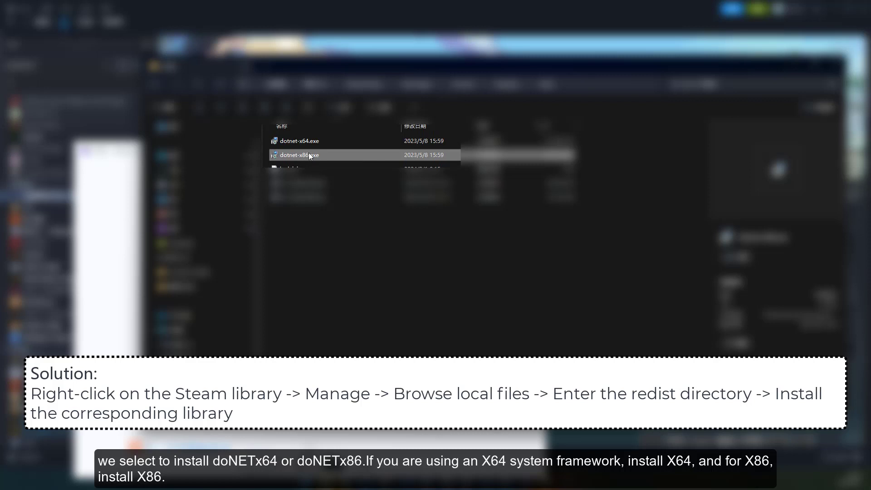
{"action": "left_click", "coordinate": [307, 141]}
{"action": "left_click", "coordinate": [314, 156]}
{"action": "left_click", "coordinate": [300, 139]}
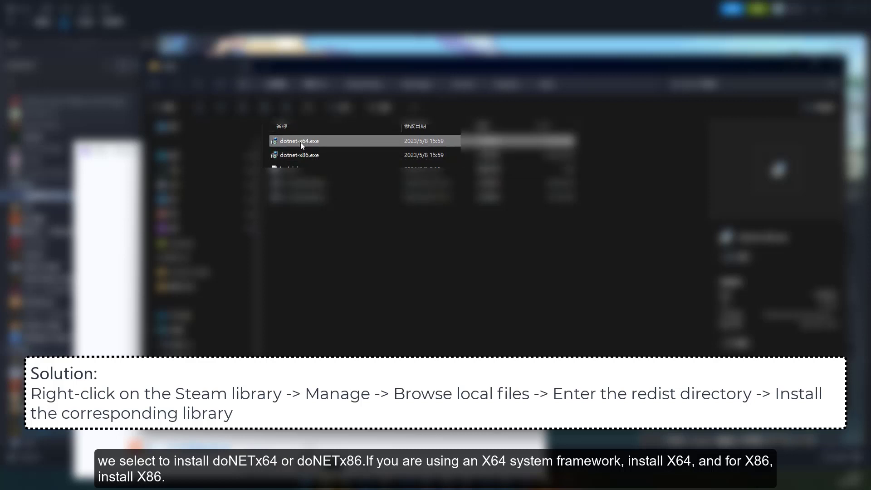
{"action": "left_click", "coordinate": [300, 156]}
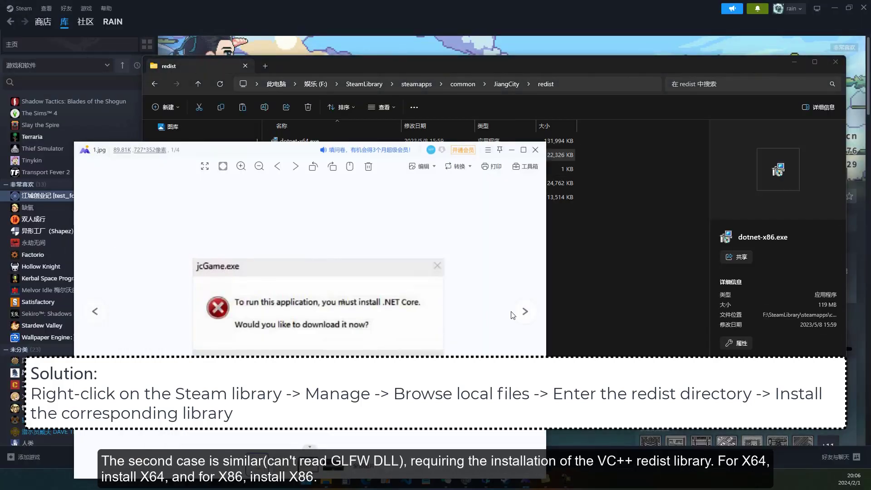
View the GLFW DLL error screenshot 2.jpg in the image viewer and return to the redist folder
{"action": "left_click", "coordinate": [525, 312]}
{"action": "scroll", "coordinate": [271, 255], "scroll_direction": "up", "scroll_amount": 3}
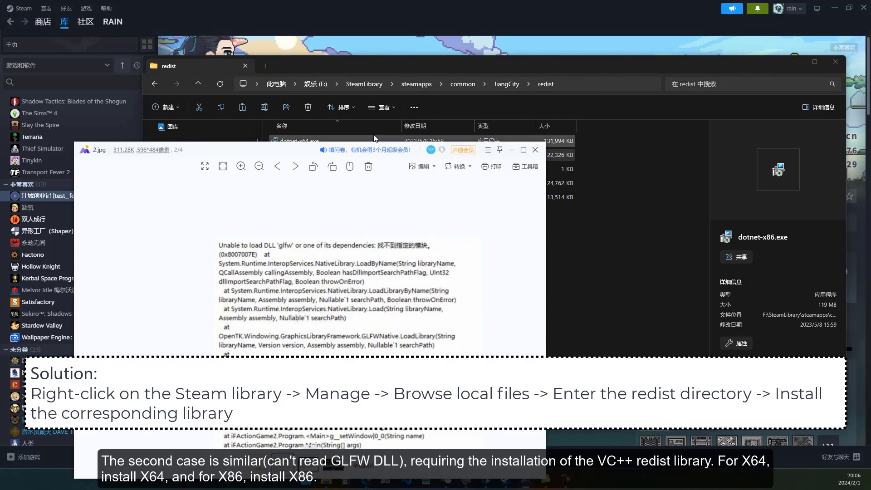
{"action": "left_click", "coordinate": [380, 66]}
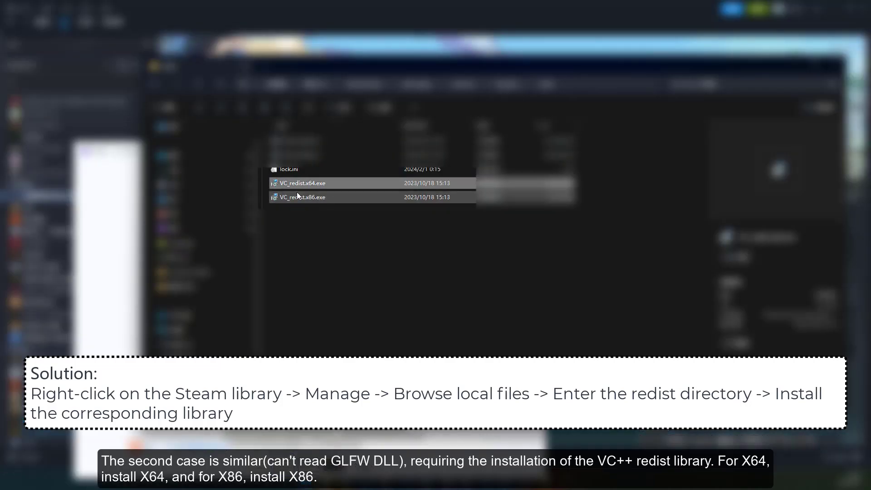
Select the VC_redist.x64.exe and VC_redist.x86.exe installers in turn in the redist folder
{"action": "left_click", "coordinate": [309, 182]}
{"action": "left_click", "coordinate": [307, 199], "text": "ctrl"}
{"action": "left_click", "coordinate": [301, 187]}
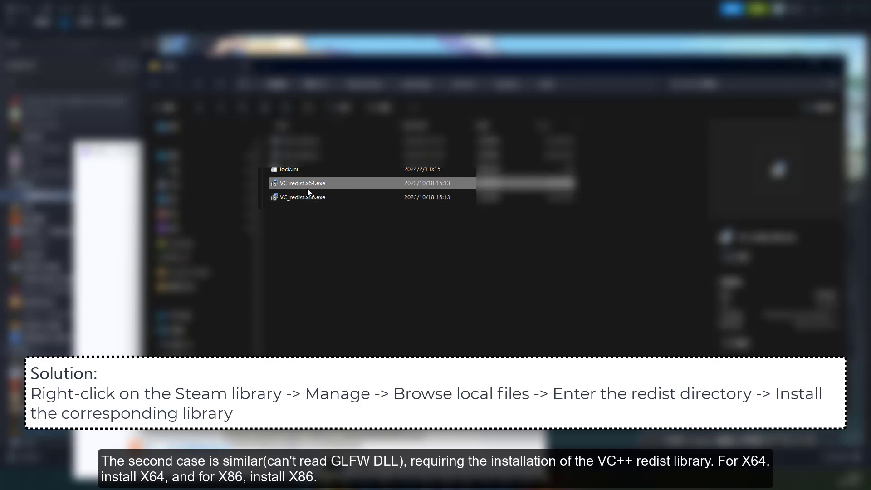
{"action": "left_click", "coordinate": [328, 200]}
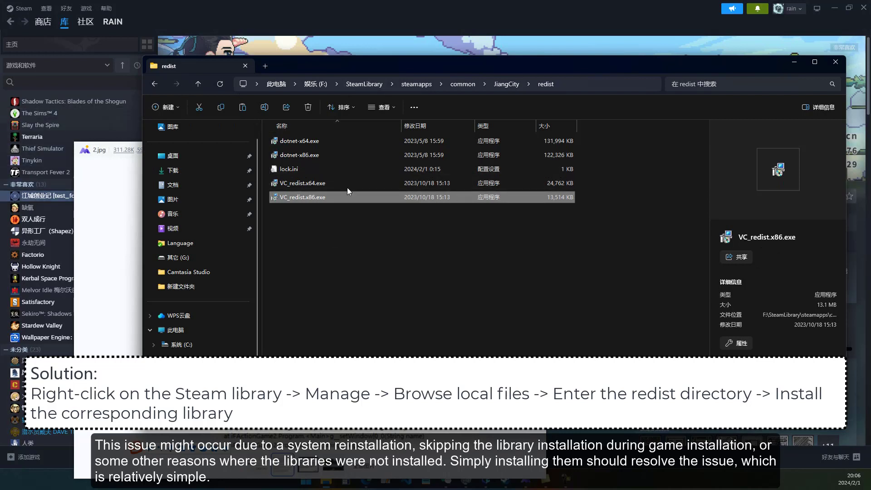
Show the OpenGL driver error screenshot 3.png in the image viewer, enlarge it and reposition the viewer window
{"action": "left_click", "coordinate": [119, 229]}
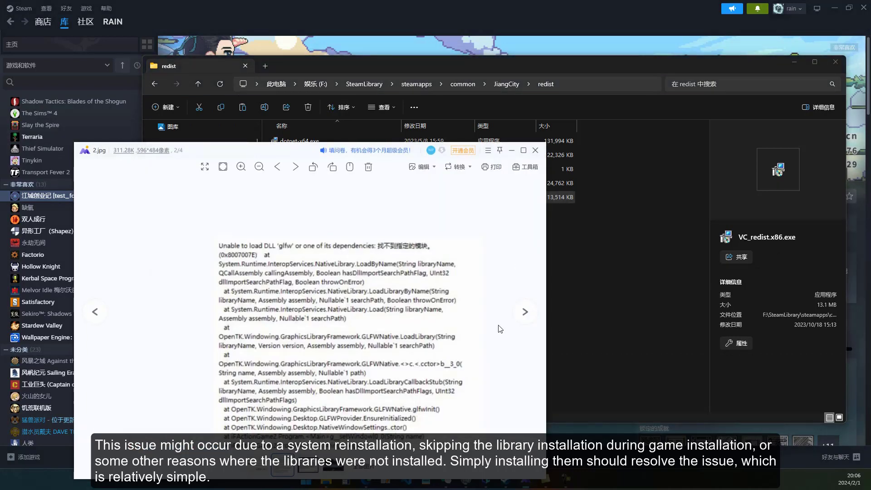
{"action": "left_click", "coordinate": [528, 316]}
{"action": "left_click_drag", "start_coordinate": [344, 271], "coordinate": [364, 248]}
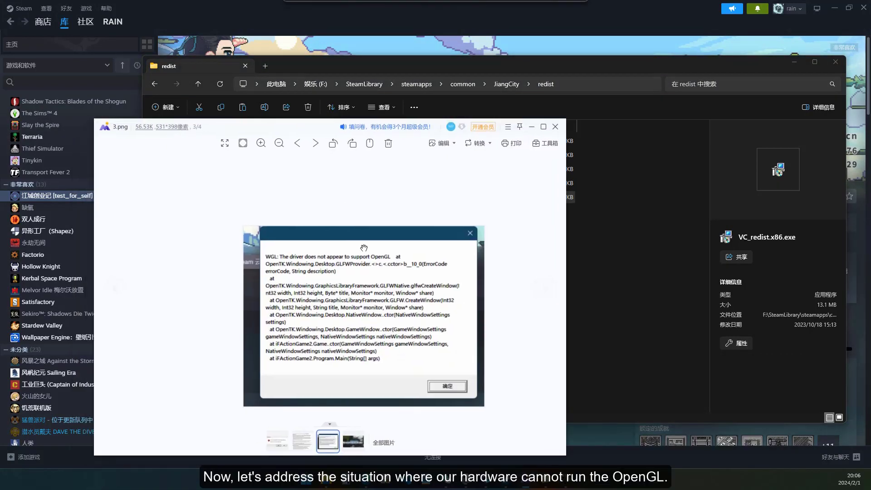
{"action": "scroll", "coordinate": [296, 262], "scroll_direction": "up", "scroll_amount": 2}
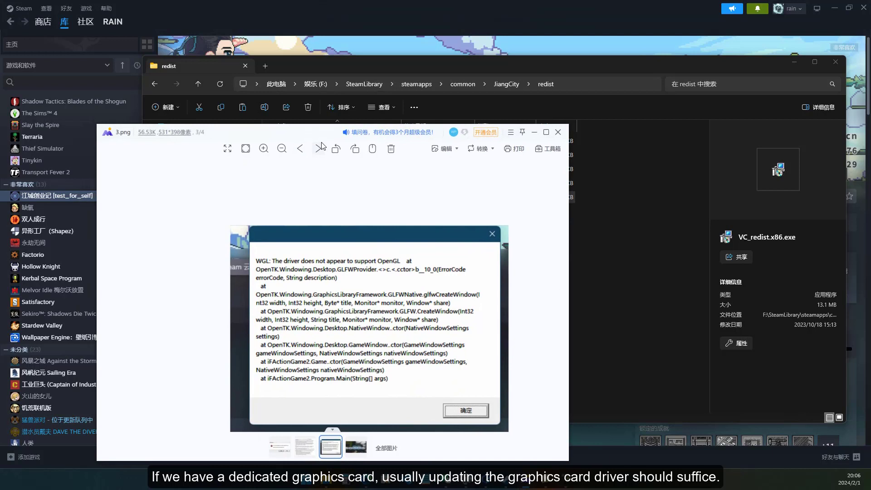
{"action": "left_click_drag", "start_coordinate": [391, 262], "coordinate": [454, 246]}
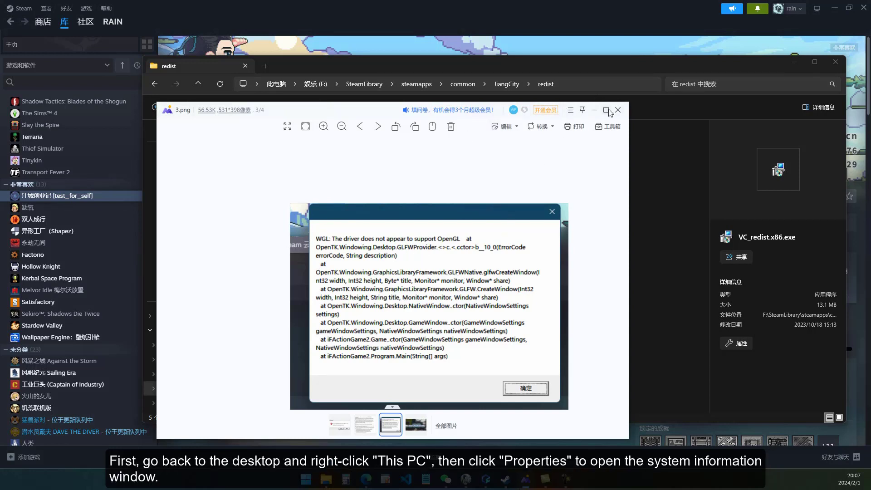
Minimize the image viewer, the redist folder window and Steam to reach the desktop
{"action": "left_click", "coordinate": [594, 110]}
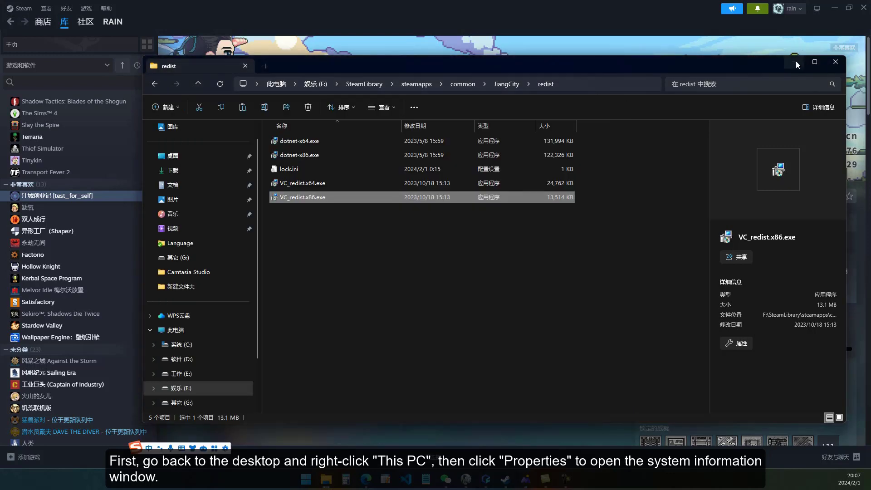
{"action": "left_click", "coordinate": [794, 62]}
{"action": "left_click", "coordinate": [835, 8]}
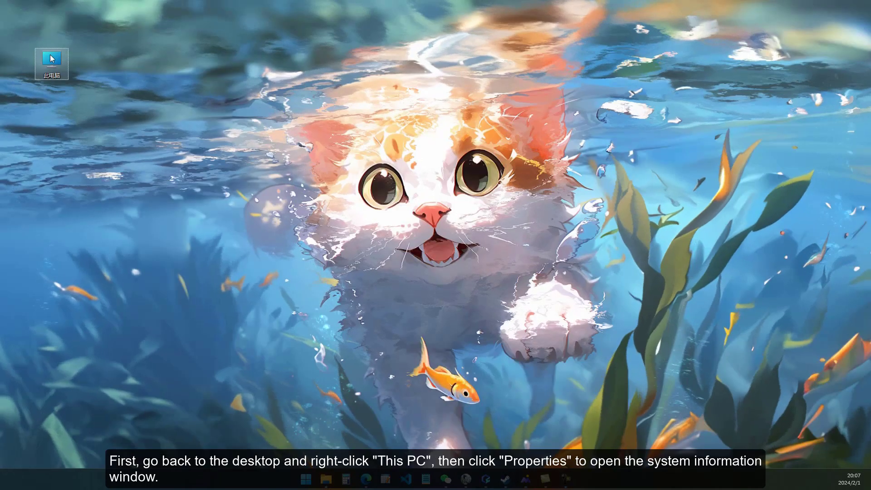
Open the properties of This PC (此电脑) from the desktop and launch Device Manager (设备管理器) from the related settings
{"action": "right_click", "coordinate": [61, 63]}
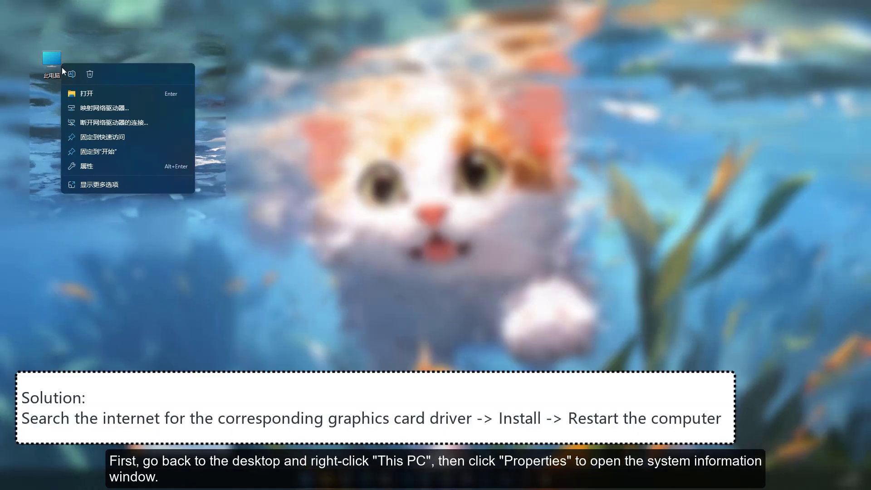
{"action": "left_click", "coordinate": [113, 167]}
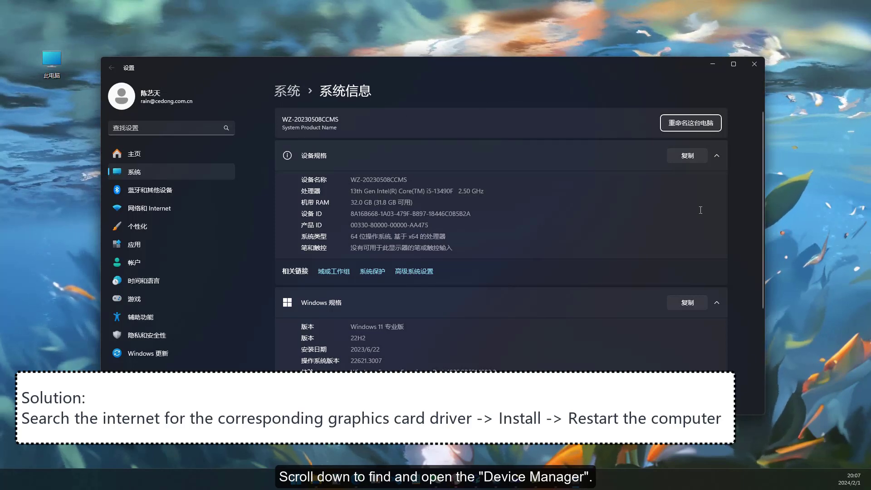
{"action": "scroll", "coordinate": [696, 211], "scroll_direction": "down", "scroll_amount": 3}
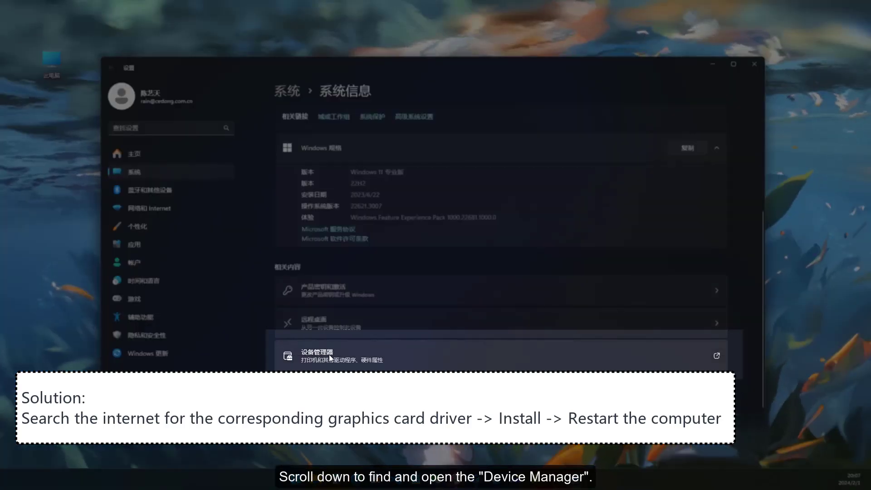
{"action": "left_click", "coordinate": [431, 354]}
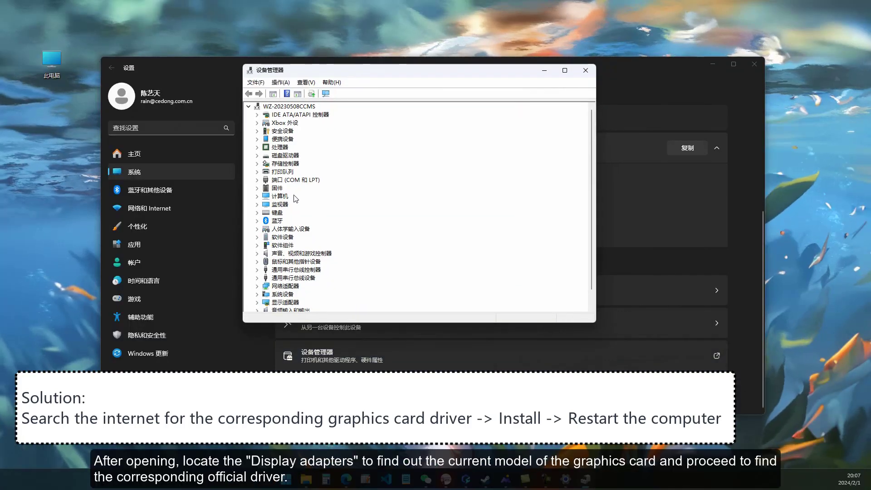
Expand the display adapters (显示适配器) category in Device Manager and select the graphics card listed there
{"action": "scroll", "coordinate": [320, 155], "scroll_direction": "down", "scroll_amount": 1}
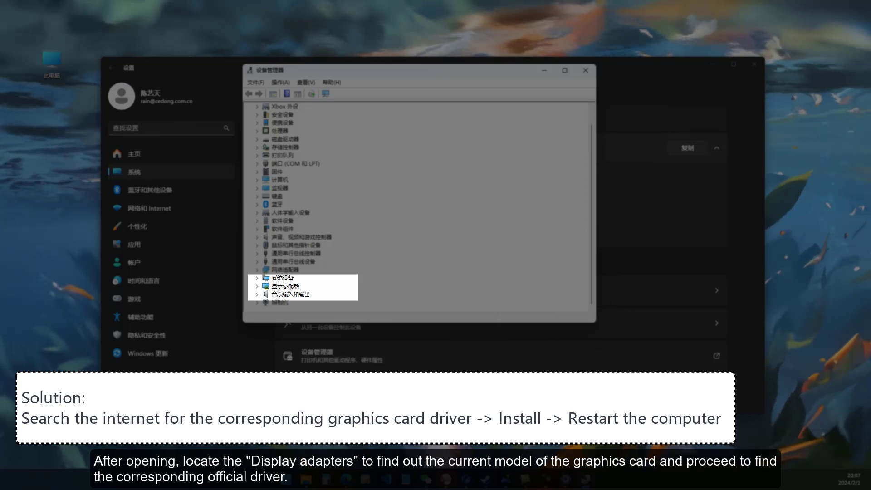
{"action": "left_click", "coordinate": [257, 286]}
{"action": "left_click", "coordinate": [290, 294]}
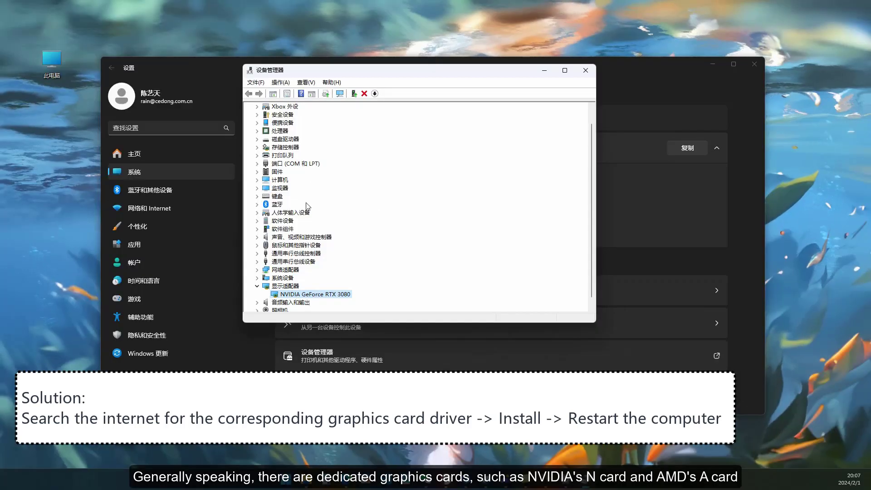
{"action": "scroll", "coordinate": [351, 243], "scroll_direction": "up", "scroll_amount": 1}
{"action": "scroll", "coordinate": [350, 243], "scroll_direction": "down", "scroll_amount": 2}
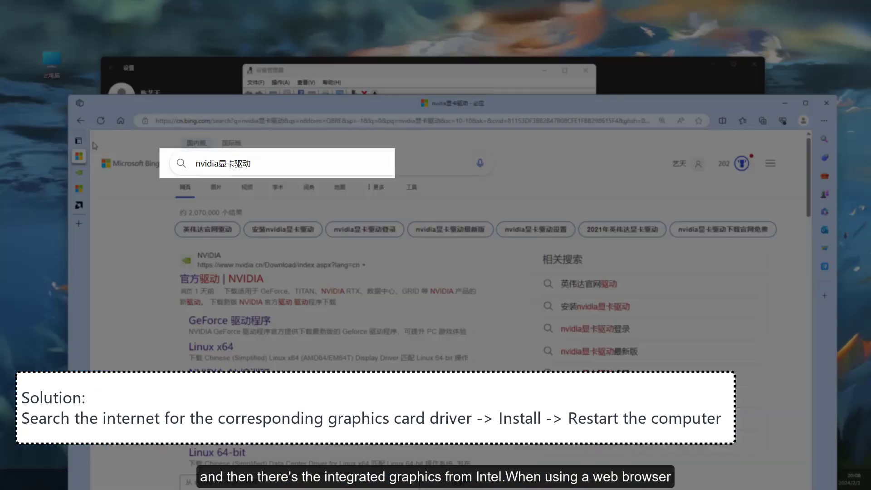
Look through the Bing results for nvidia显卡驱动 to find NVIDIA's official driver page
{"action": "left_click", "coordinate": [227, 164]}
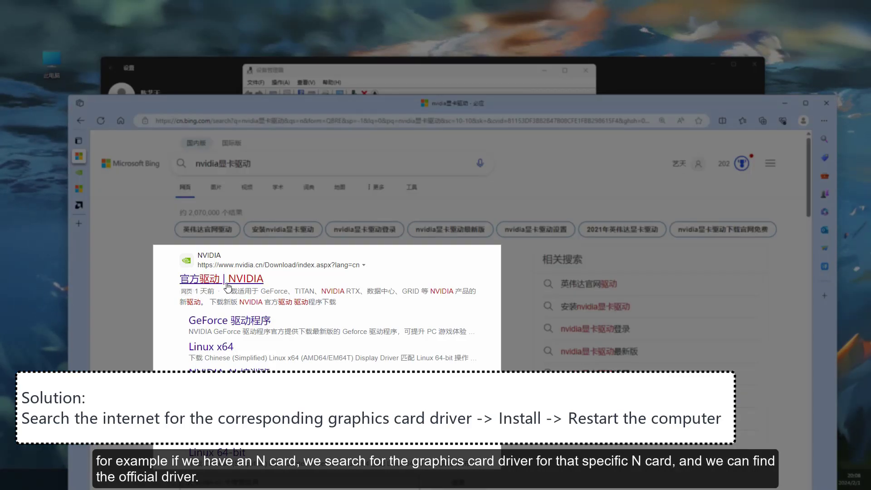
{"action": "scroll", "coordinate": [204, 293], "scroll_direction": "down", "scroll_amount": 10}
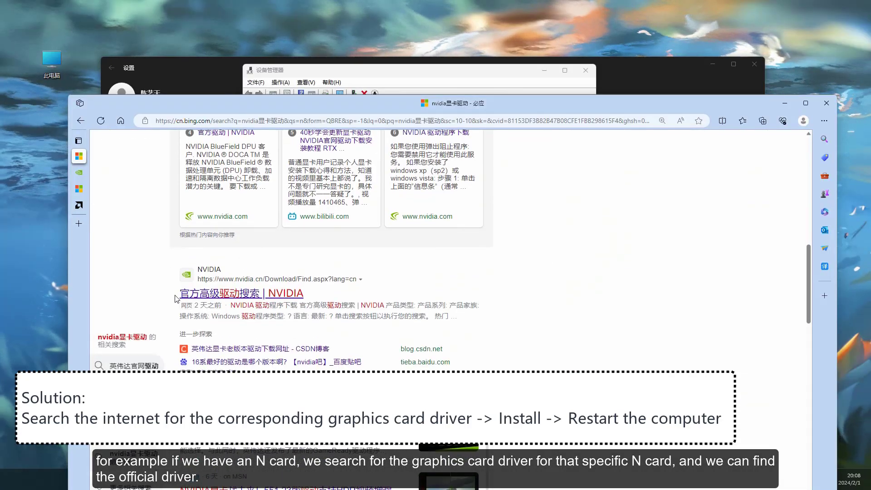
{"action": "scroll", "coordinate": [177, 295], "scroll_direction": "down", "scroll_amount": 7}
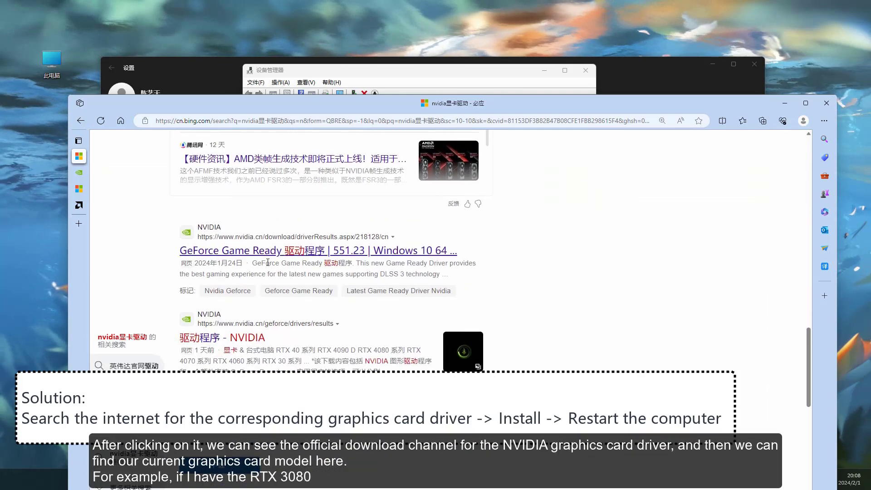
{"action": "scroll", "coordinate": [268, 262], "scroll_direction": "up", "scroll_amount": 17}
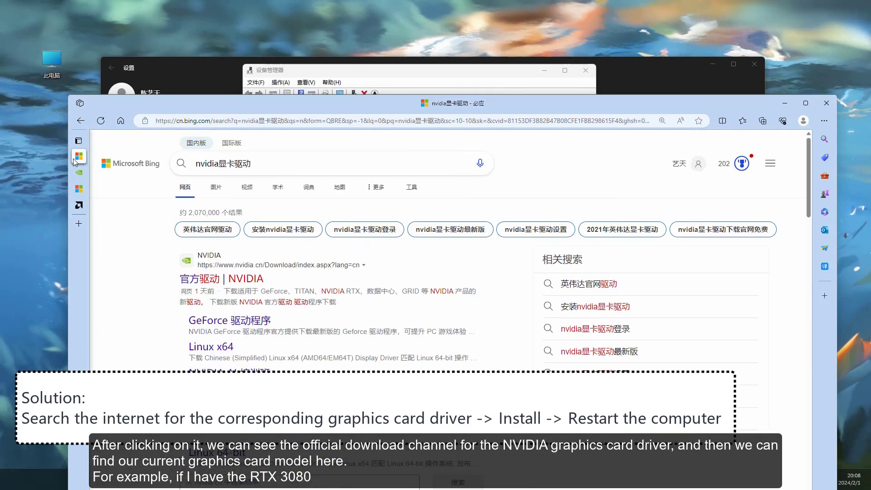
Show the official NVIDIA driver download page, check the graphics card model in Device Manager and return to the page
{"action": "left_click", "coordinate": [79, 172]}
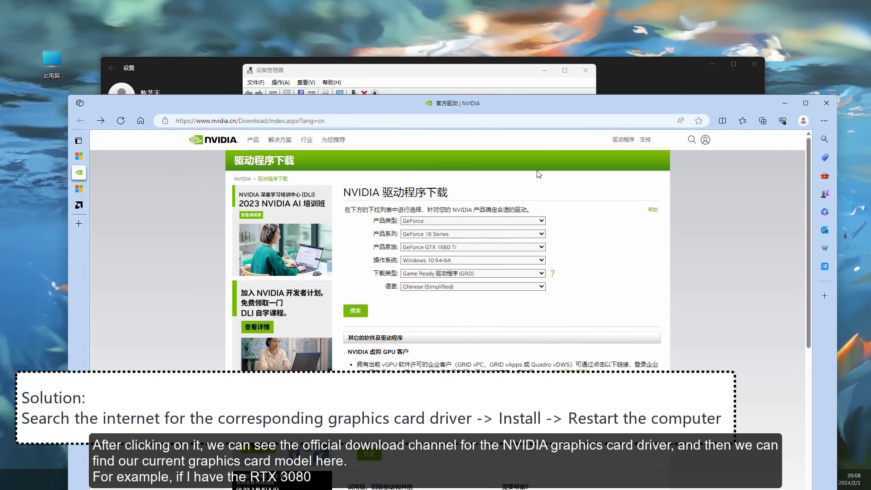
{"action": "key", "text": "alt+Tab"}
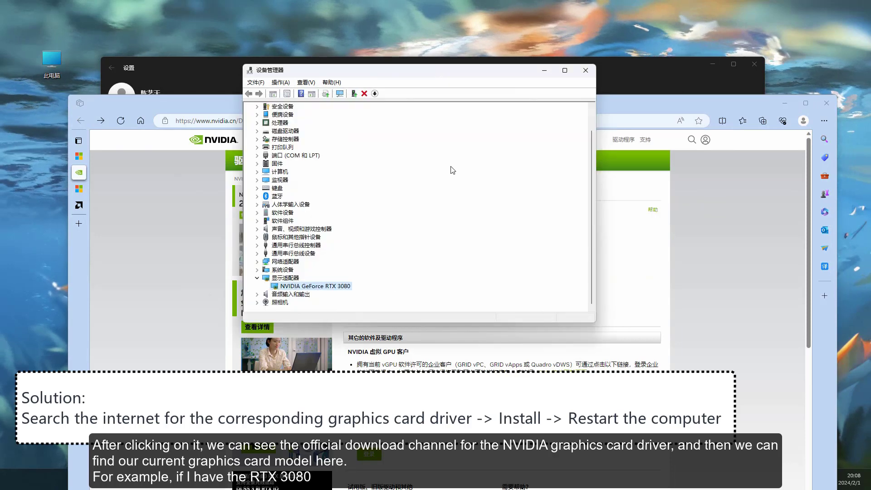
{"action": "key", "text": "alt+Tab"}
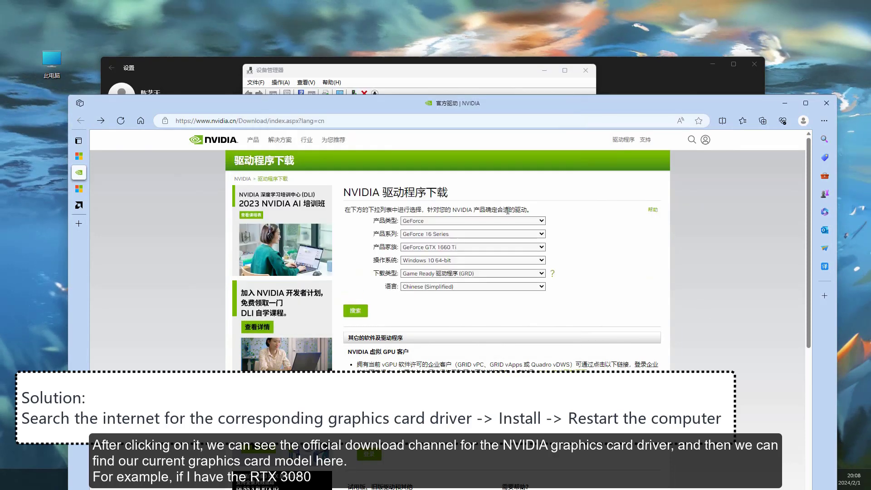
Set the product series in the NVIDIA driver search form to GeForce RTX 30 Series
{"action": "left_click", "coordinate": [494, 221]}
{"action": "left_click", "coordinate": [494, 220]}
{"action": "left_click", "coordinate": [472, 236]}
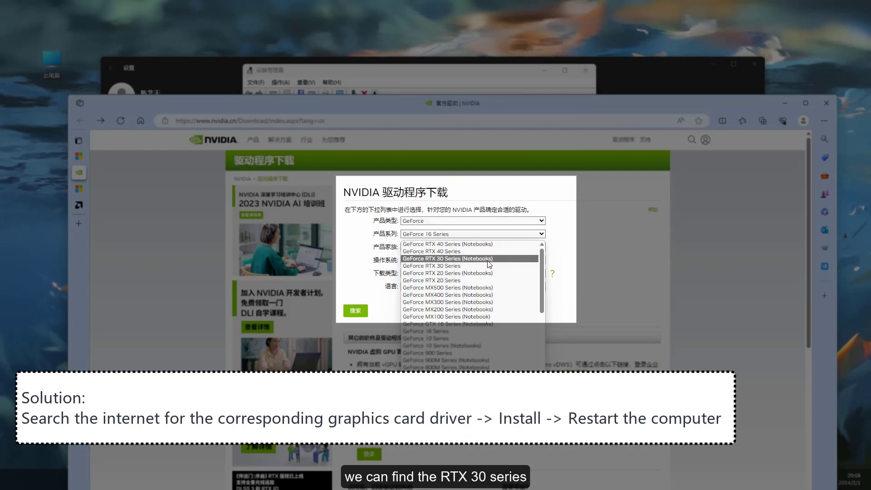
{"action": "left_click", "coordinate": [461, 265]}
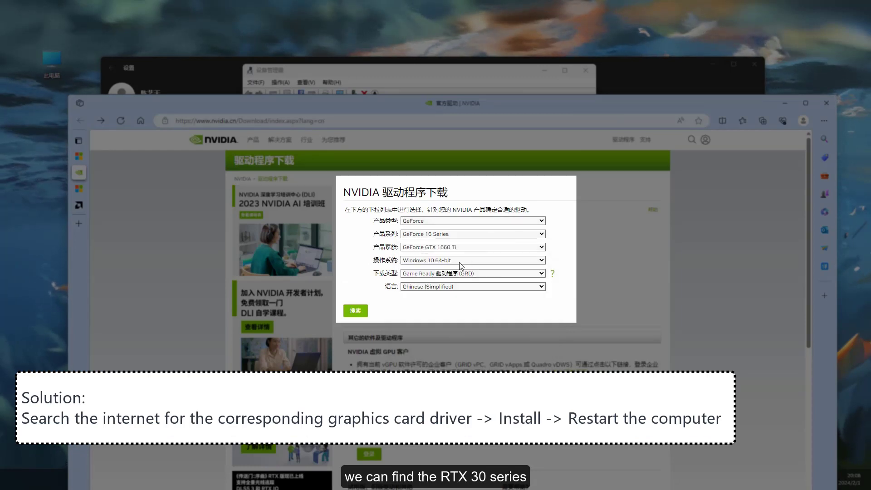
{"action": "left_click", "coordinate": [481, 234]}
{"action": "left_click", "coordinate": [481, 235]}
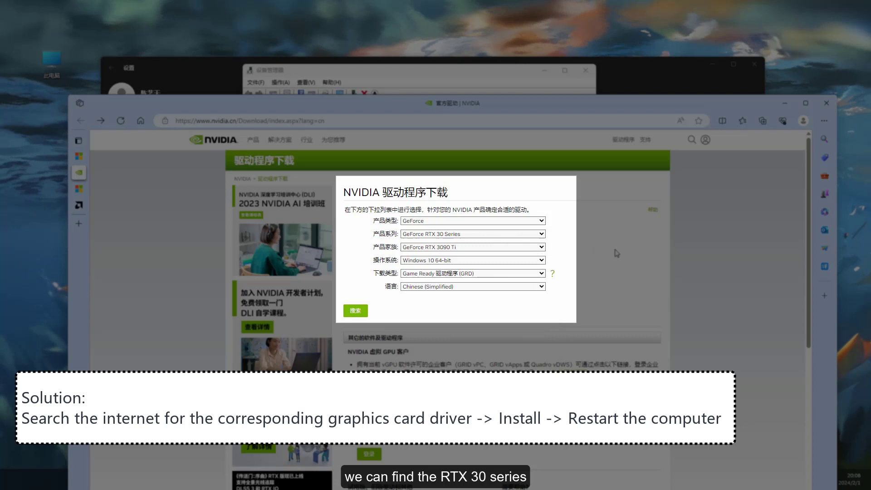
Set the product family in the NVIDIA driver form to GeForce RTX 3080 Ti, and change it to GeForce RTX 3080
{"action": "left_click", "coordinate": [480, 234]}
{"action": "left_click", "coordinate": [481, 234]}
{"action": "left_click", "coordinate": [480, 248]}
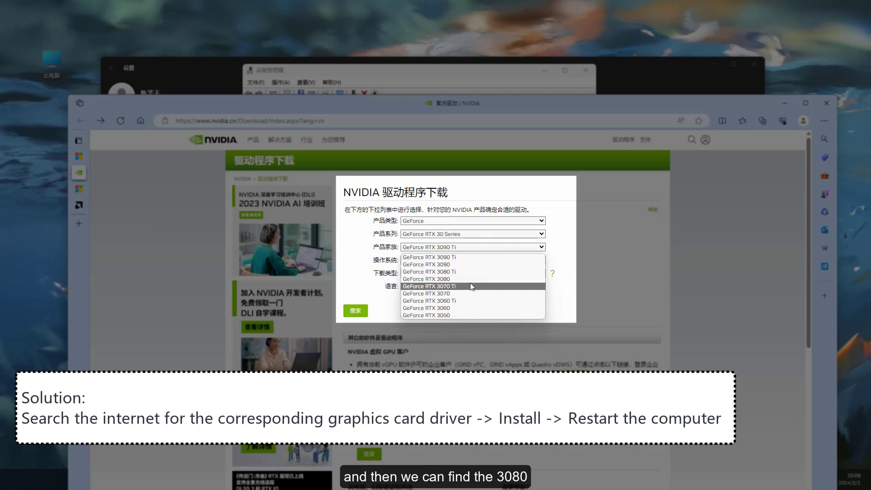
{"action": "left_click", "coordinate": [454, 272]}
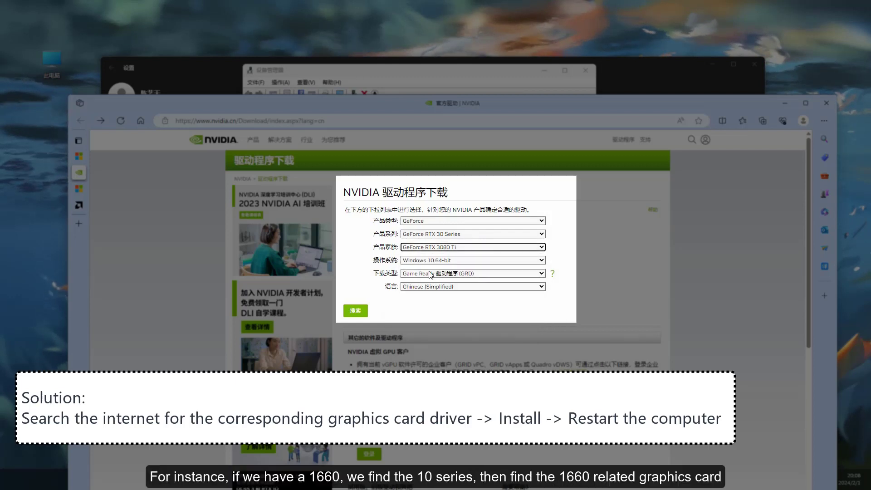
{"action": "left_click", "coordinate": [470, 248]}
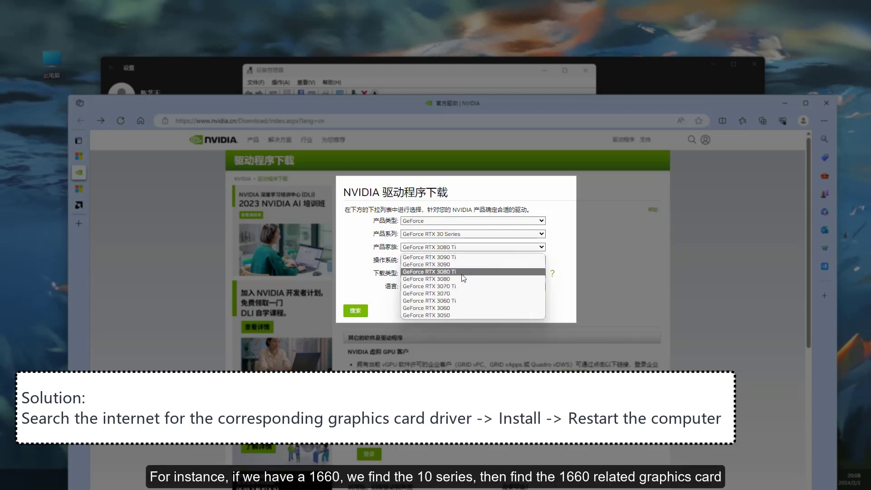
{"action": "left_click", "coordinate": [463, 278]}
Change the product series to GeForce 16 Series and the product family to GeForce GTX 1660
{"action": "left_click", "coordinate": [459, 234]}
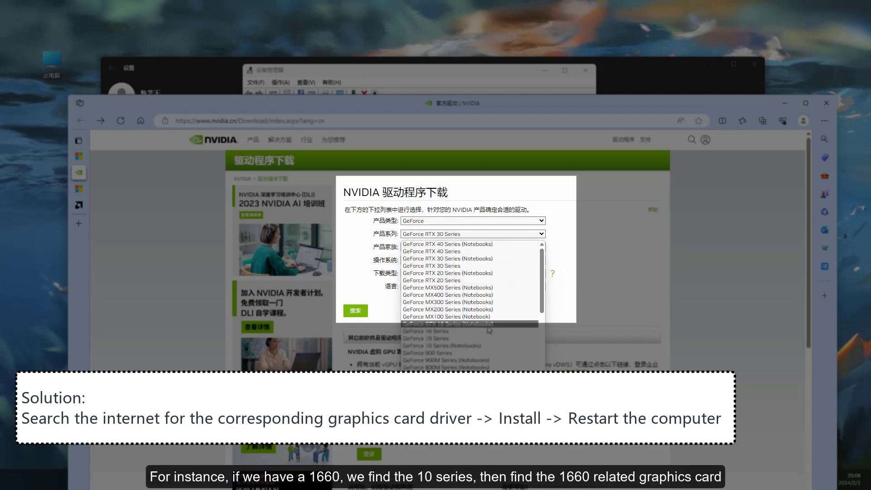
{"action": "key", "text": "Escape"}
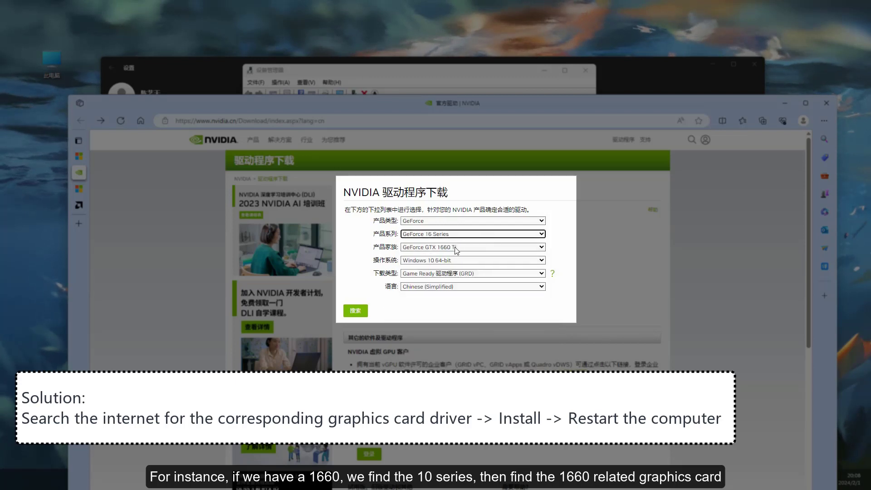
{"action": "left_click", "coordinate": [458, 249]}
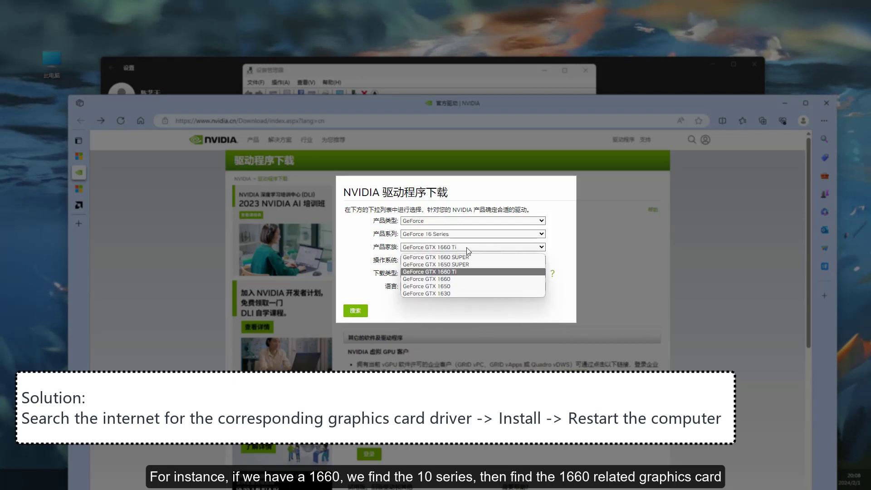
{"action": "left_click", "coordinate": [470, 278]}
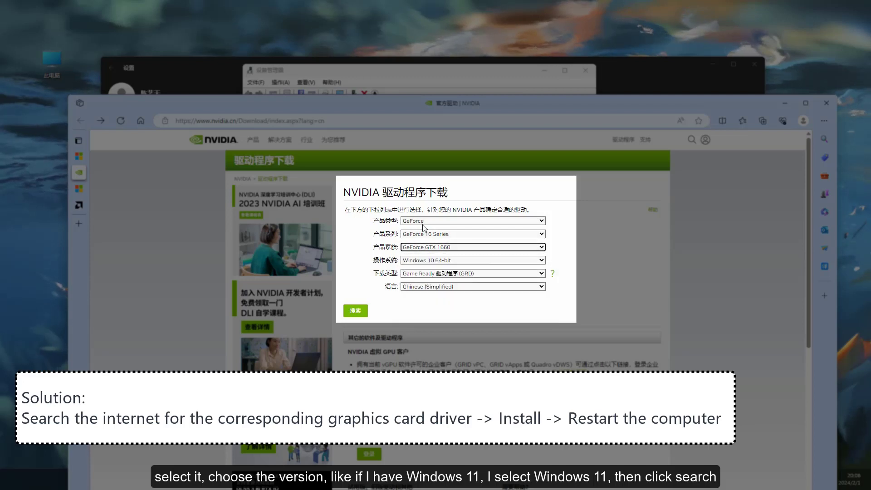
Set the operating system to Windows 11 and search for the matching NVIDIA driver
{"action": "left_click", "coordinate": [476, 261]}
{"action": "left_click", "coordinate": [442, 285]}
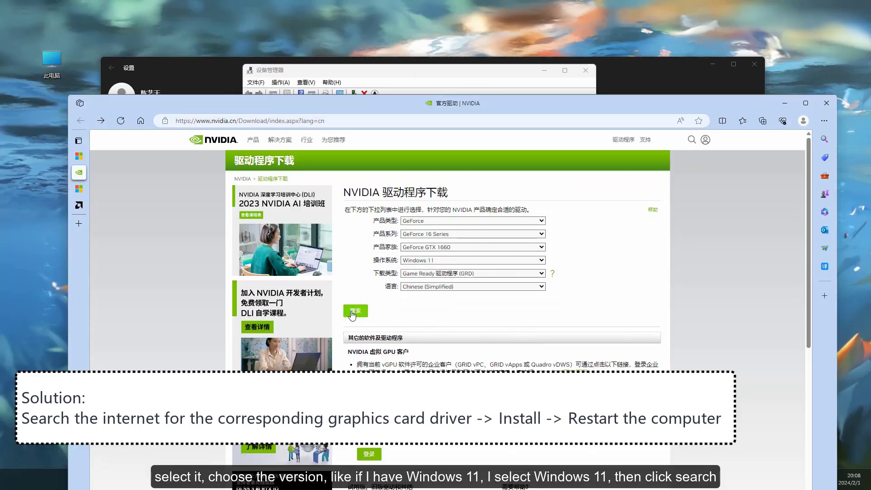
{"action": "left_click", "coordinate": [355, 311]}
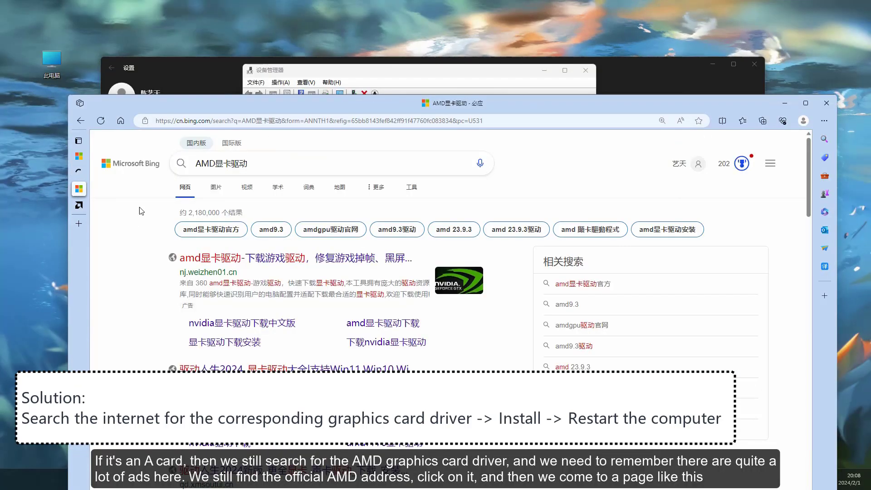
Look through the Bing results for AMD显卡驱动 for the official AMD listing and show the AMD drivers and support page
{"action": "left_click", "coordinate": [262, 166]}
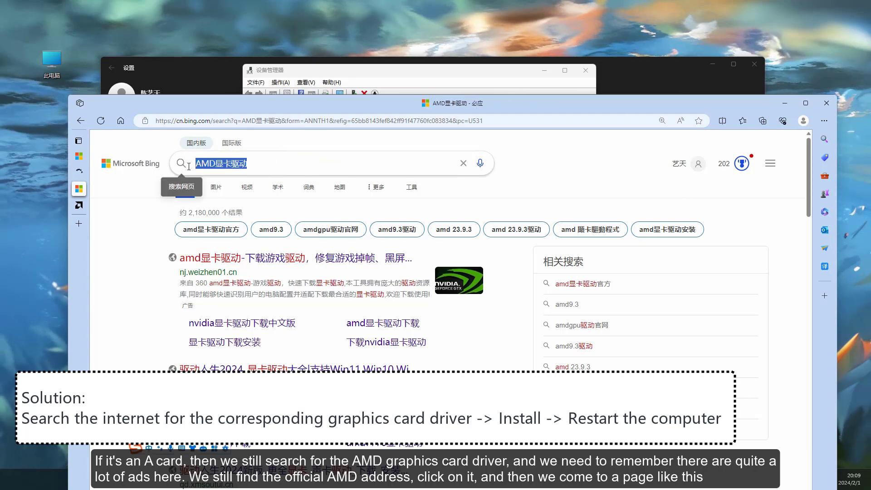
{"action": "left_click", "coordinate": [262, 166]}
{"action": "left_click", "coordinate": [135, 218]}
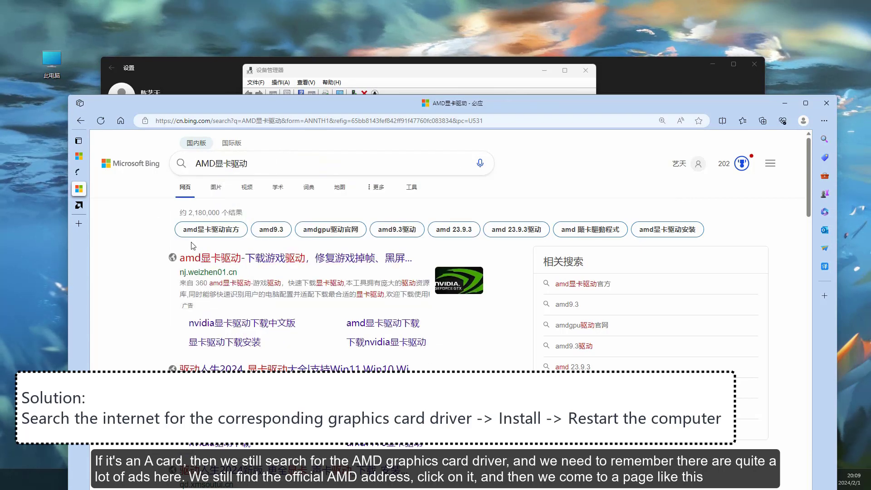
{"action": "scroll", "coordinate": [267, 251], "scroll_direction": "down", "scroll_amount": 3}
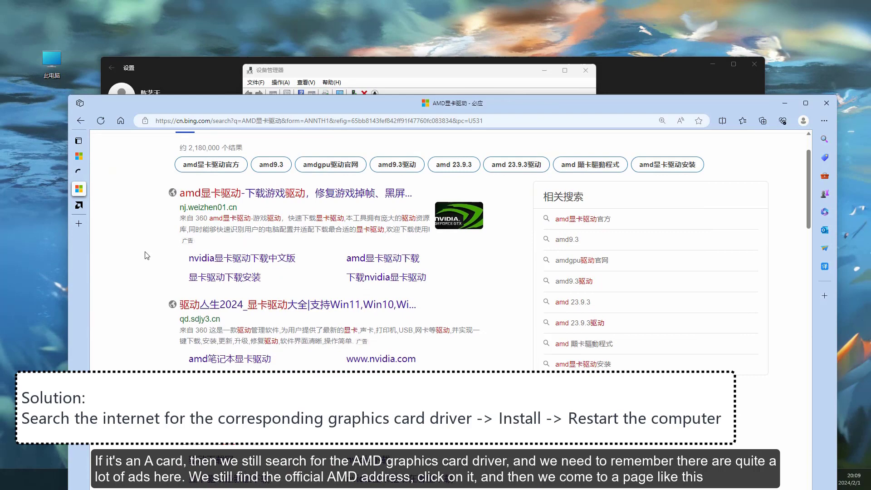
{"action": "scroll", "coordinate": [264, 252], "scroll_direction": "down", "scroll_amount": 10}
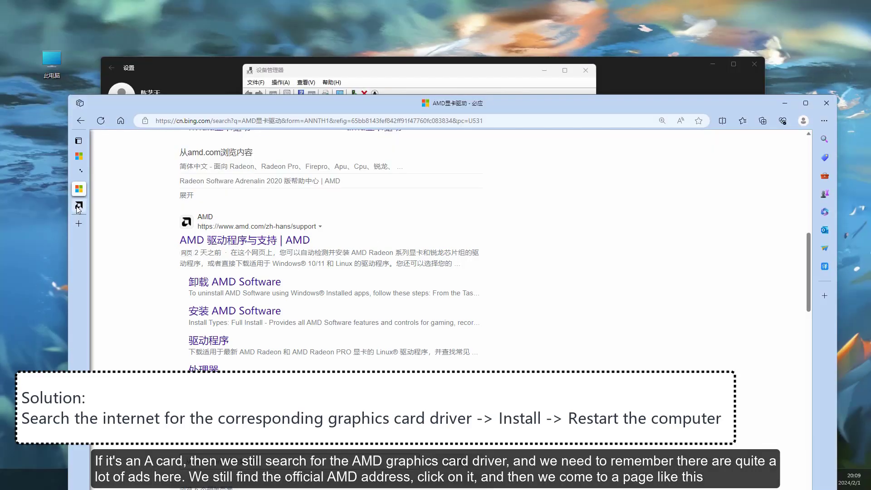
{"action": "left_click", "coordinate": [79, 205]}
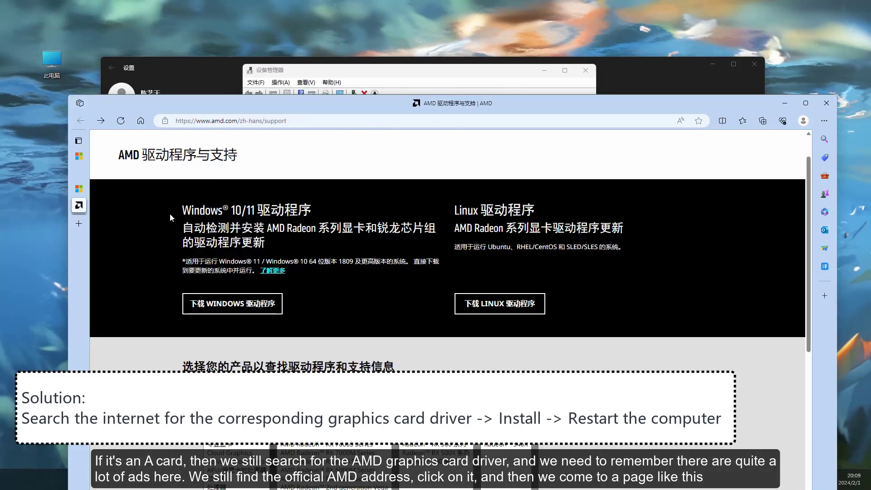
Try the professional graphics (专业显卡) category in AMD's product selector and switch it to graphics cards (显卡)
{"action": "scroll", "coordinate": [167, 227], "scroll_direction": "down", "scroll_amount": 3}
{"action": "scroll", "coordinate": [164, 239], "scroll_direction": "up", "scroll_amount": 3}
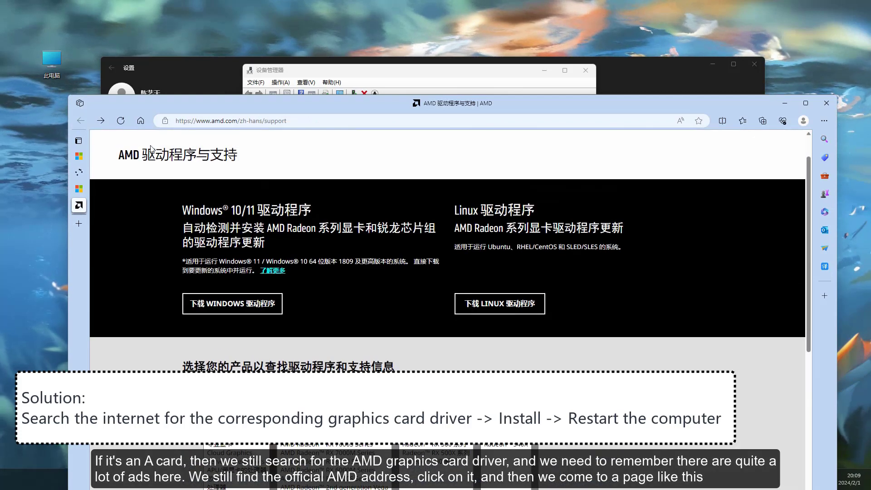
{"action": "scroll", "coordinate": [144, 277], "scroll_direction": "down", "scroll_amount": 4}
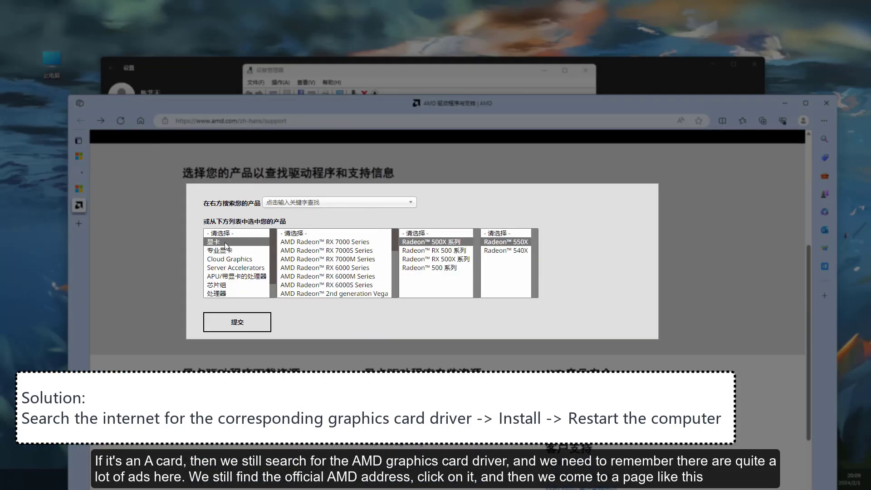
{"action": "left_click", "coordinate": [230, 251]}
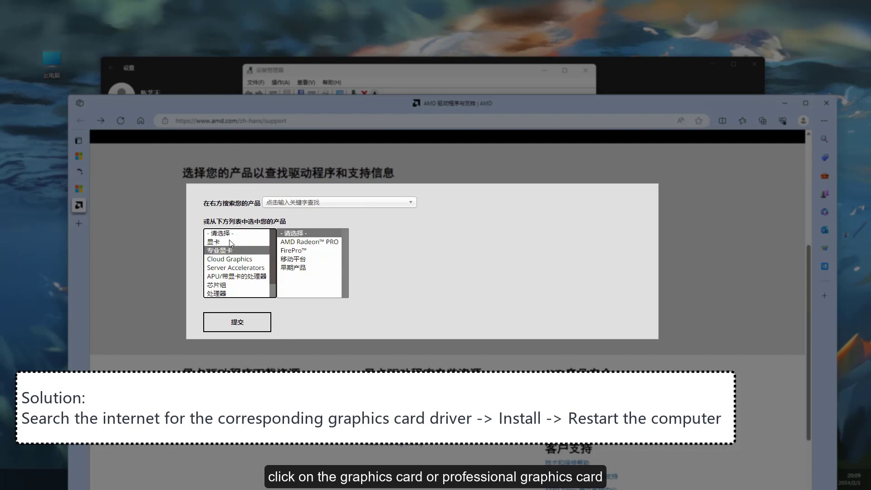
{"action": "left_click", "coordinate": [232, 242]}
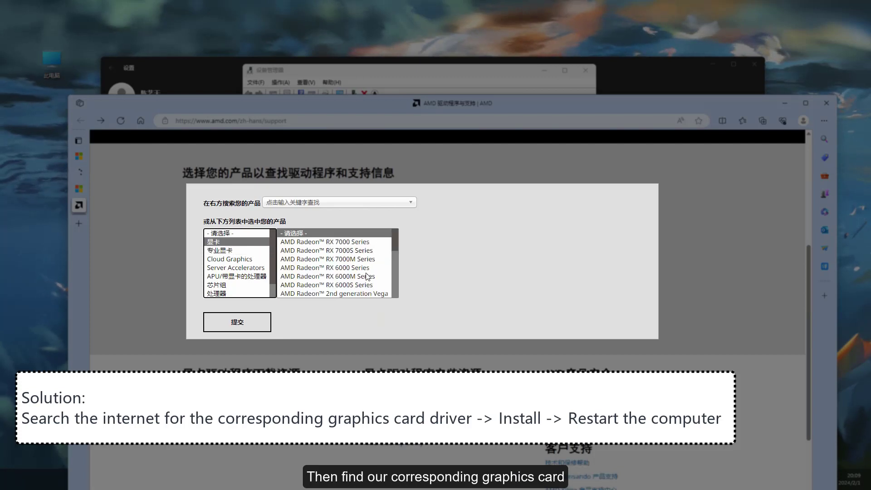
Select AMD Radeon 5700 Series, RX 5700 Series and RX 5700 XT 50th Anniversary in AMD's product selector and submit the selection
{"action": "scroll", "coordinate": [366, 275], "scroll_direction": "down", "scroll_amount": 2}
{"action": "left_click", "coordinate": [343, 272]}
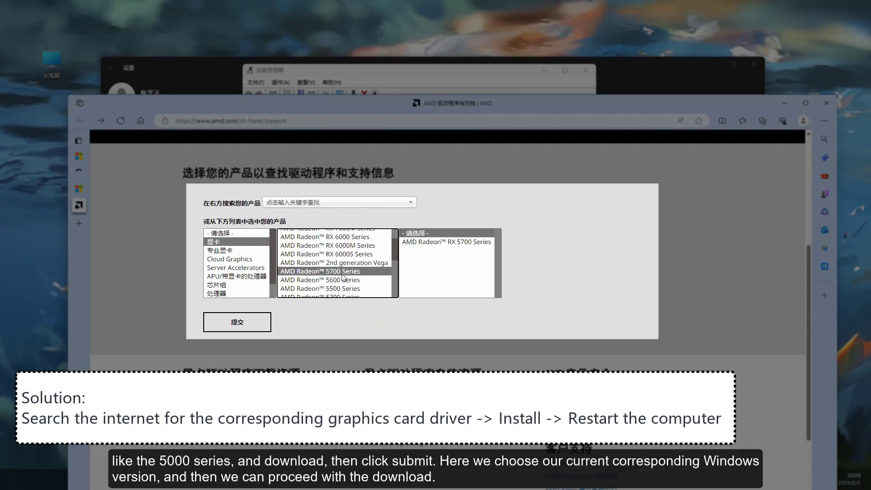
{"action": "left_click", "coordinate": [459, 243]}
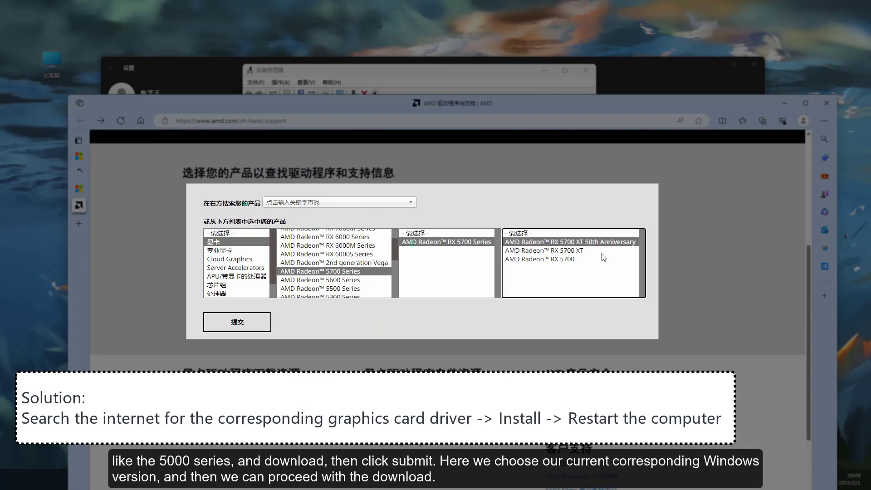
{"action": "left_click", "coordinate": [252, 323]}
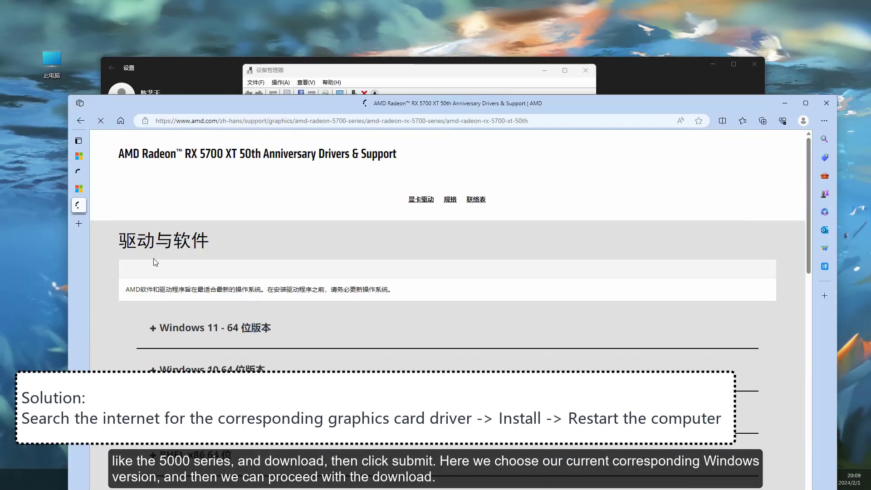
Expand the Windows 11 64-bit driver section on the RX 5700 XT 50th Anniversary support page and review its downloads
{"action": "scroll", "coordinate": [158, 225], "scroll_direction": "down", "scroll_amount": 3}
{"action": "left_click", "coordinate": [157, 191]}
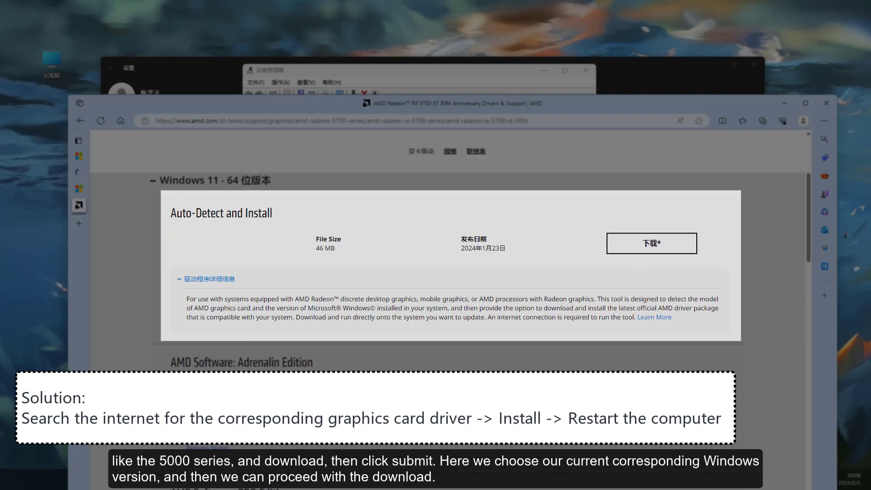
{"action": "scroll", "coordinate": [380, 220], "scroll_direction": "up", "scroll_amount": 4}
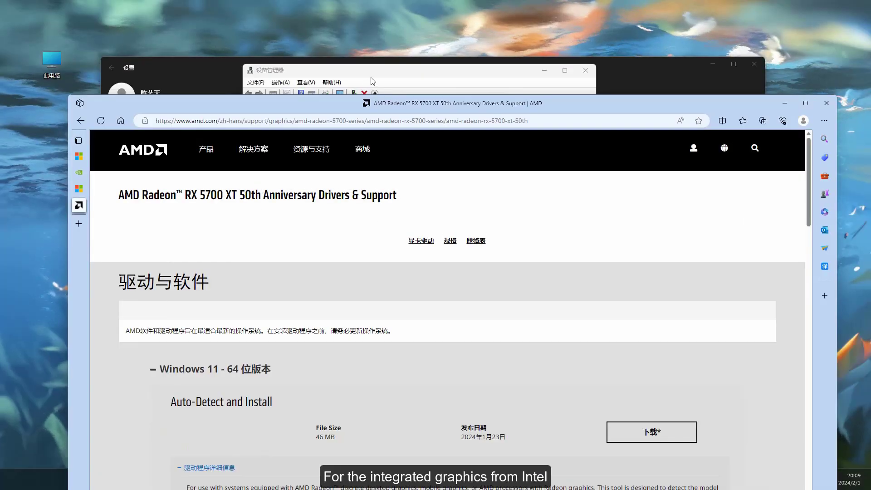
Check the installed display adapter in Device Manager and close its window
{"action": "left_click", "coordinate": [373, 80]}
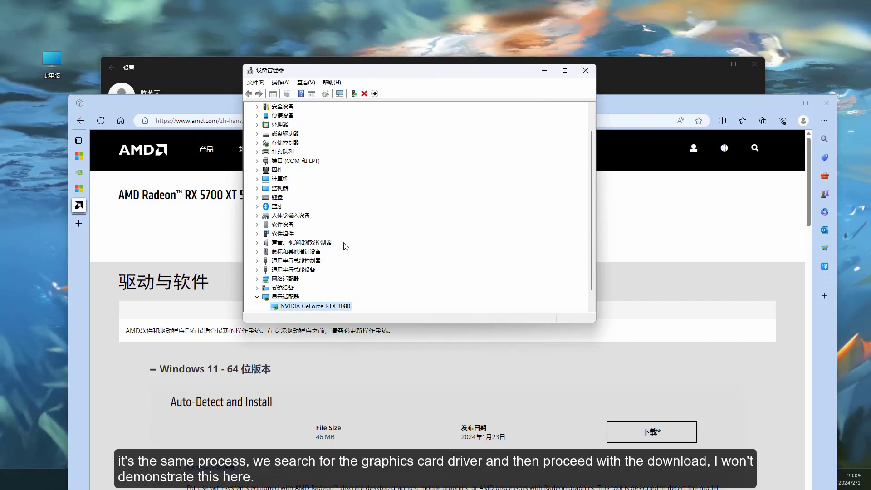
{"action": "scroll", "coordinate": [346, 247], "scroll_direction": "down", "scroll_amount": 1}
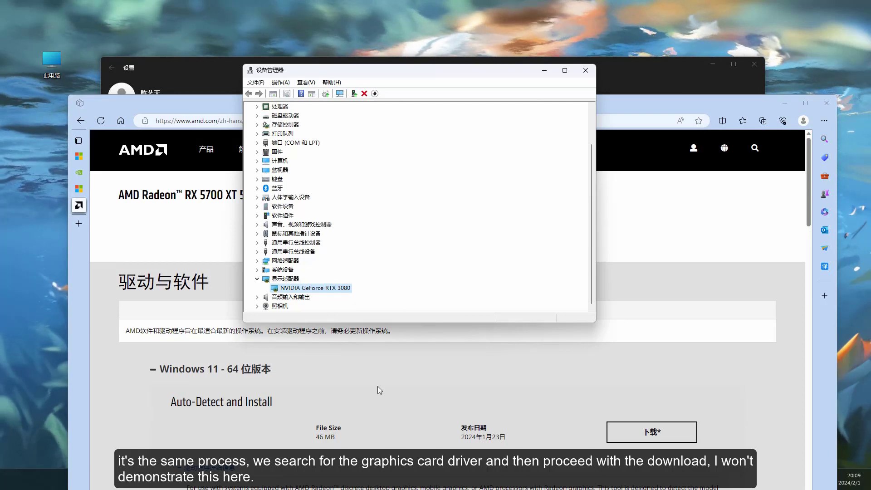
{"action": "scroll", "coordinate": [376, 381], "scroll_direction": "up", "scroll_amount": 1}
{"action": "left_click", "coordinate": [591, 71]}
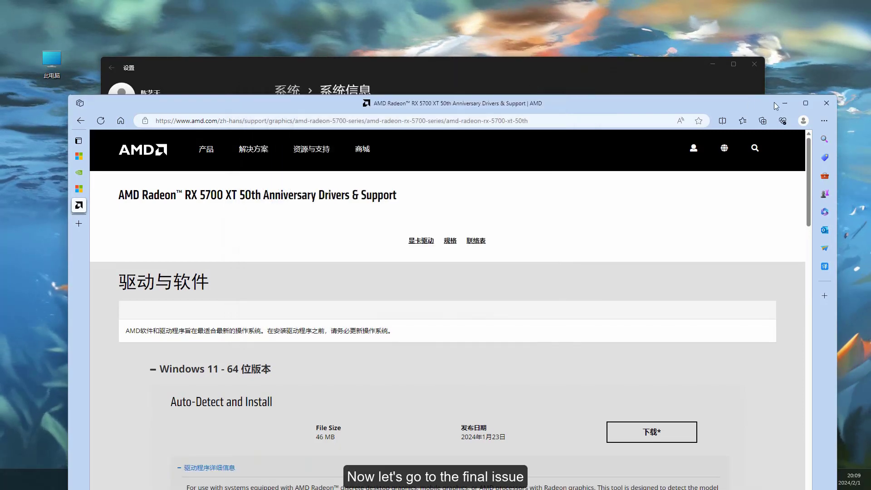
Put the browser away, bring up the image 4.jpg in the image viewer and examine the aspect ratio of the game's title screen
{"action": "left_click", "coordinate": [533, 473]}
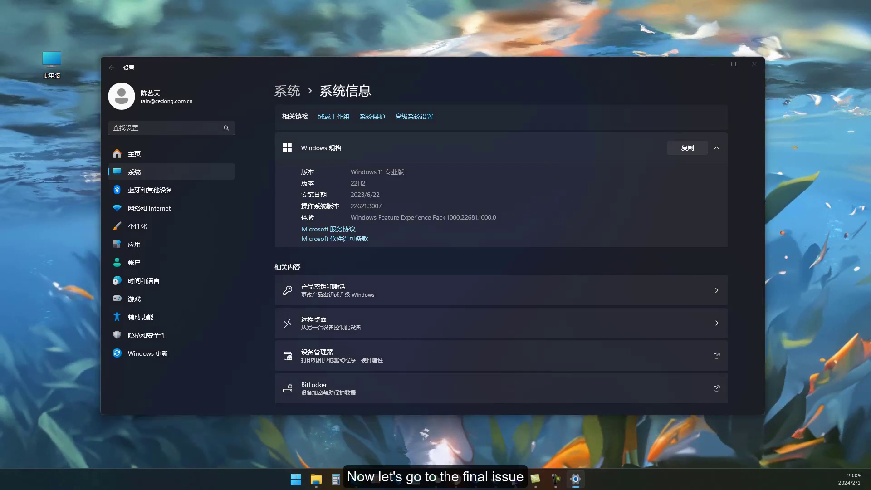
{"action": "left_click", "coordinate": [534, 476]}
{"action": "key", "text": "Right"}
{"action": "scroll", "coordinate": [360, 190], "scroll_direction": "down", "scroll_amount": 5}
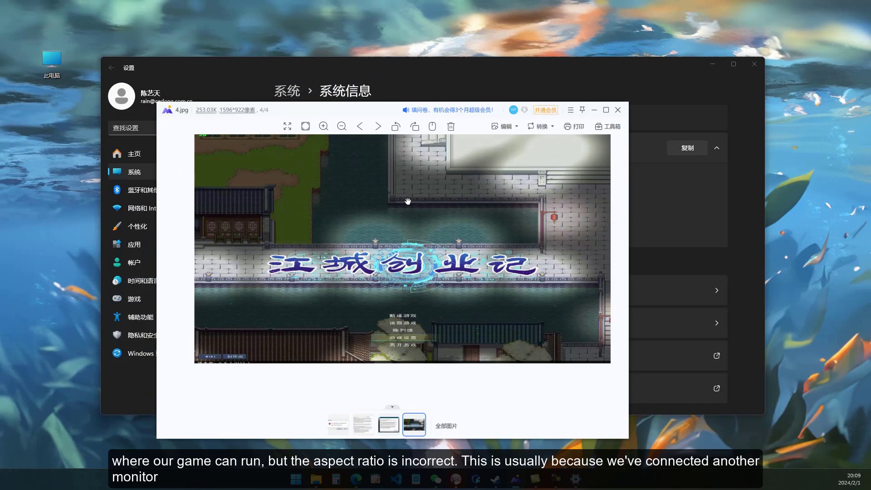
{"action": "left_click_drag", "start_coordinate": [408, 201], "coordinate": [400, 237]}
{"action": "left_click_drag", "start_coordinate": [553, 375], "coordinate": [521, 353]}
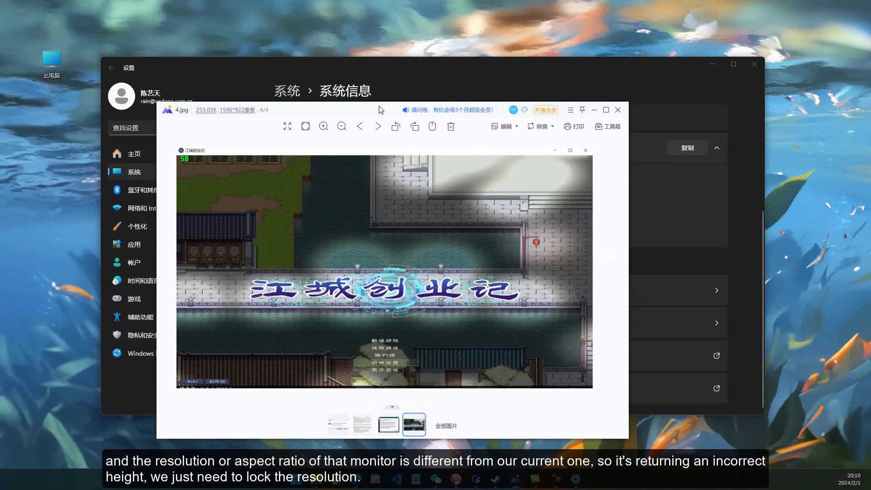
{"action": "left_click_drag", "start_coordinate": [474, 195], "coordinate": [510, 171]}
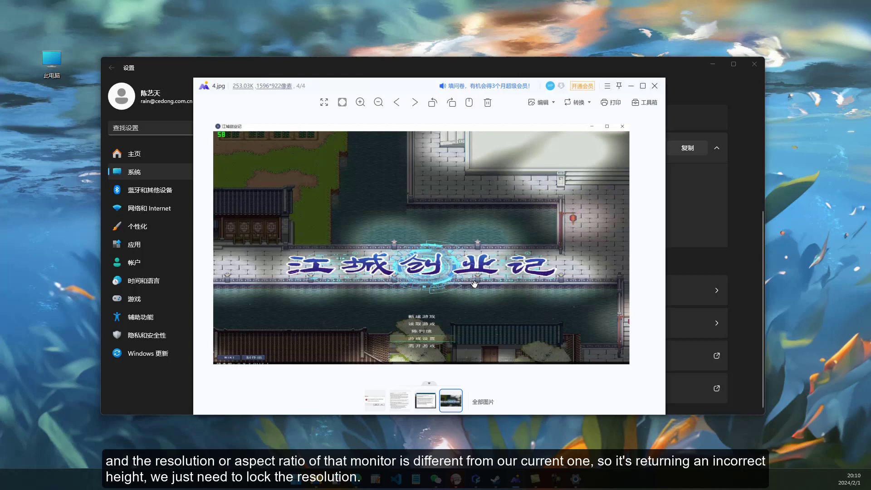
{"action": "left_click_drag", "start_coordinate": [415, 179], "coordinate": [443, 175]}
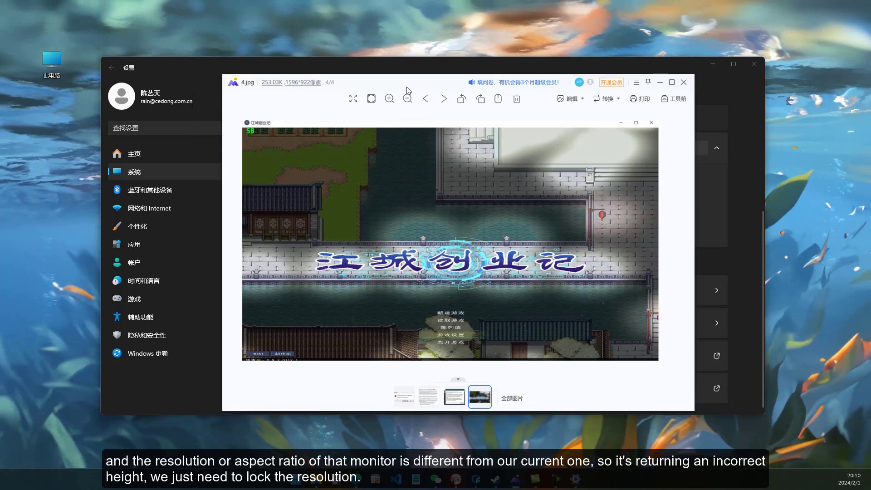
{"action": "left_click_drag", "start_coordinate": [424, 329], "coordinate": [385, 331]}
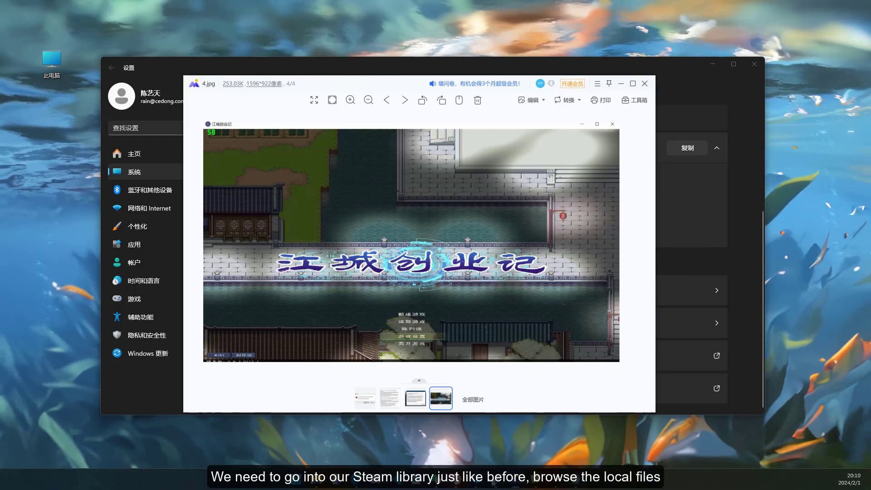
Switch to the Steam library, browse the local files of 江城创业记 and open the redist folder
{"action": "mouse_move", "coordinate": [508, 482]}
{"action": "left_click", "coordinate": [492, 424]}
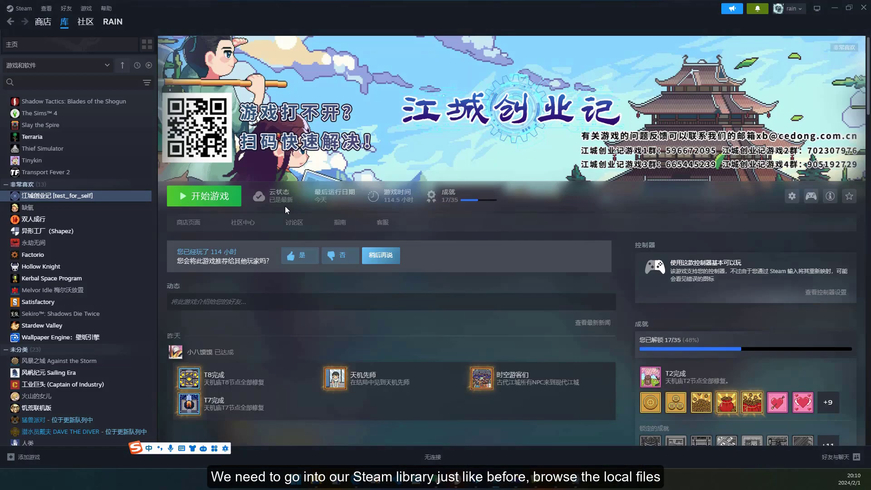
{"action": "right_click", "coordinate": [54, 195]}
{"action": "mouse_move", "coordinate": [84, 264]}
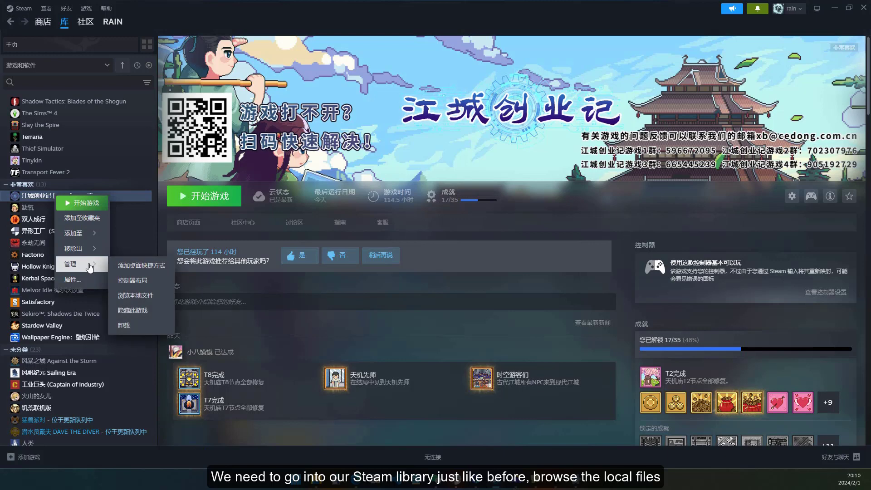
{"action": "left_click", "coordinate": [141, 297]}
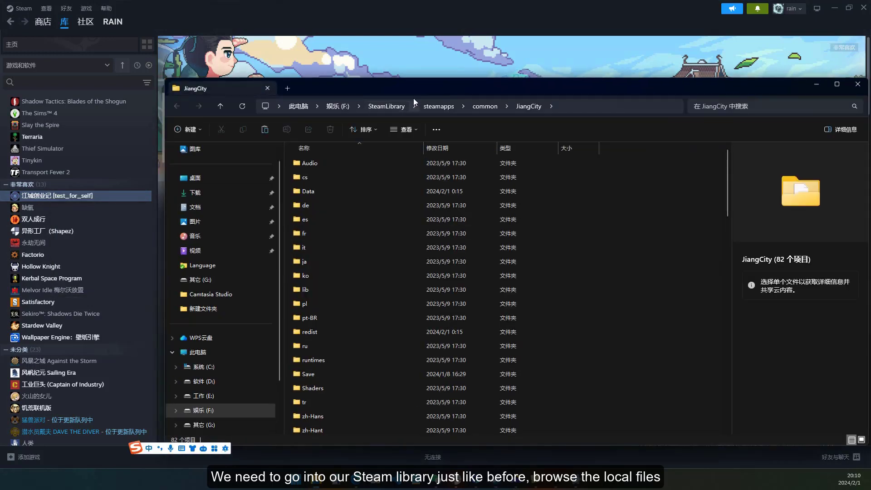
{"action": "left_click_drag", "start_coordinate": [395, 86], "coordinate": [375, 68]}
{"action": "double_click", "coordinate": [291, 310]}
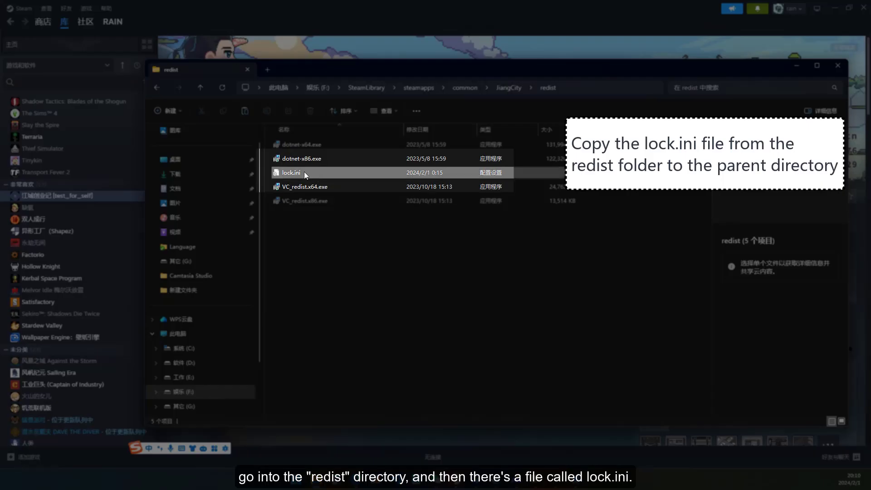
Copy the lock.ini file in the redist folder
{"action": "left_click", "coordinate": [304, 173]}
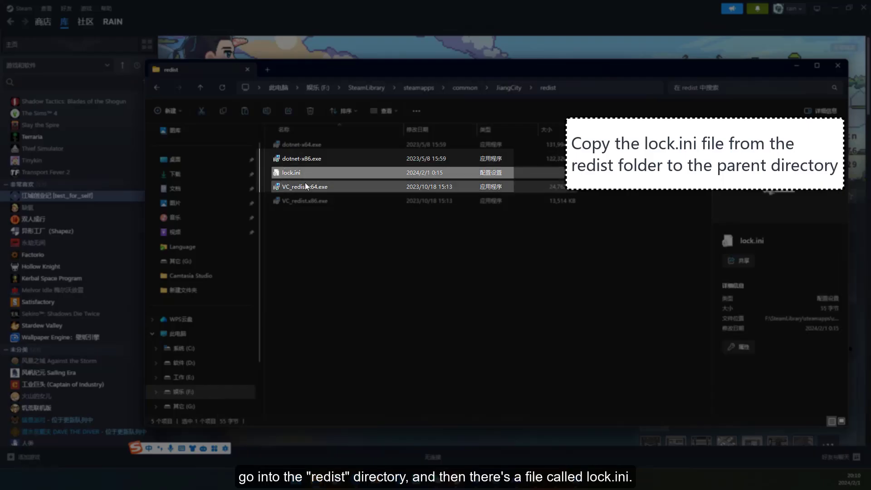
{"action": "left_click", "coordinate": [306, 182]}
{"action": "left_click", "coordinate": [309, 174]}
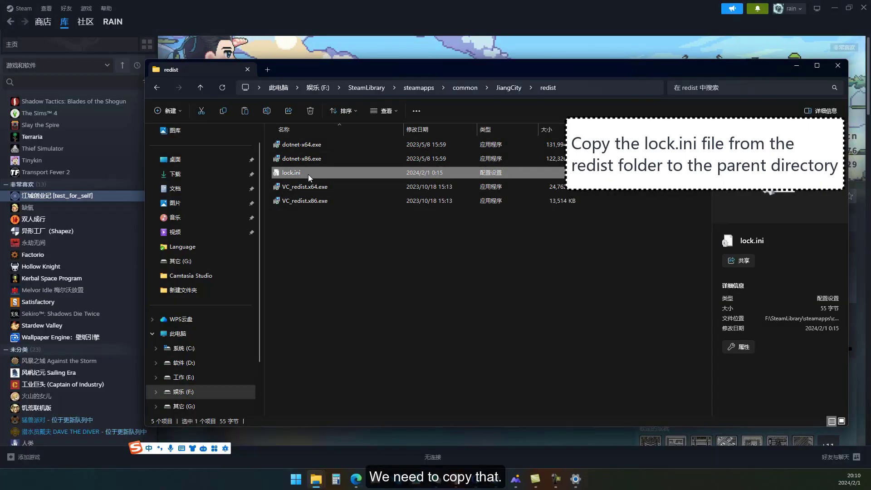
{"action": "right_click", "coordinate": [308, 174]}
{"action": "left_click", "coordinate": [376, 353]}
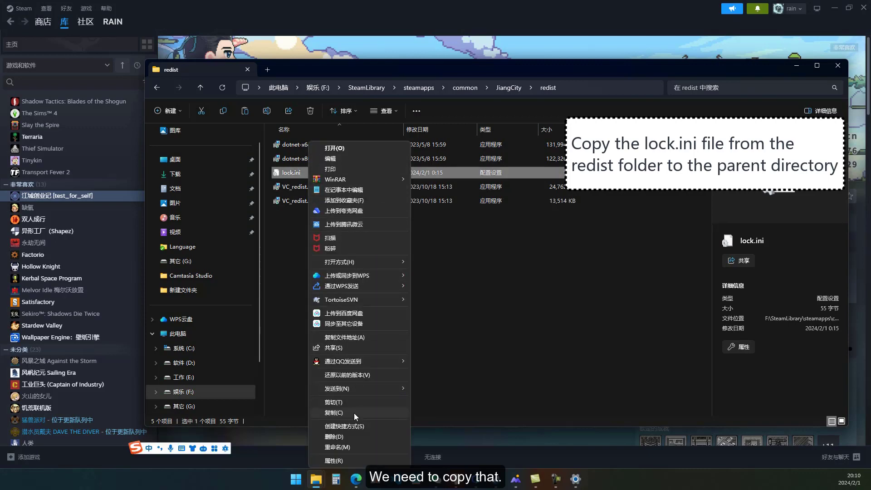
{"action": "left_click", "coordinate": [356, 414]}
Paste lock.ini into the parent JiangCity folder and open the pasted file for editing
{"action": "left_click", "coordinate": [509, 87]}
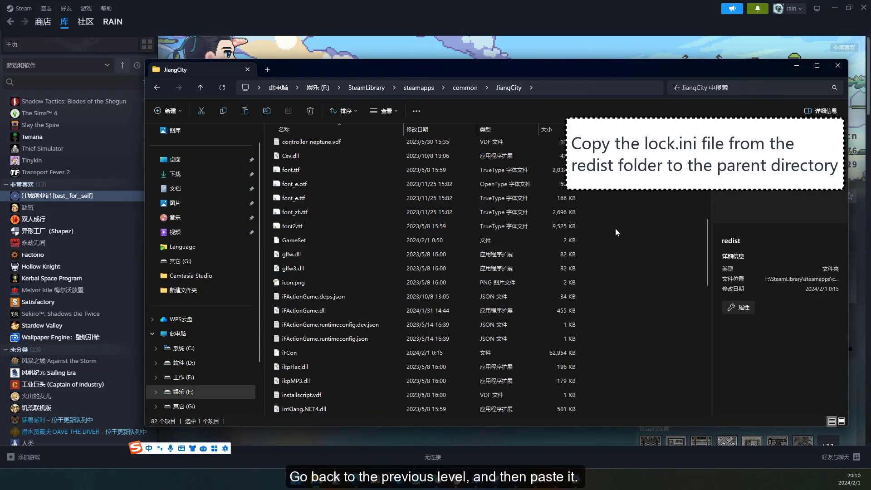
{"action": "scroll", "coordinate": [616, 232], "scroll_direction": "down", "scroll_amount": 10}
{"action": "right_click", "coordinate": [616, 232]}
{"action": "left_click", "coordinate": [645, 377]}
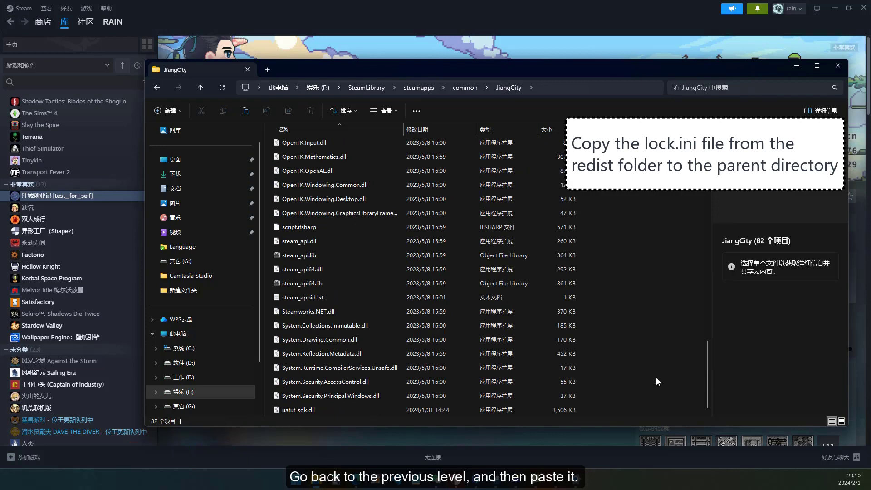
{"action": "left_click", "coordinate": [652, 294]}
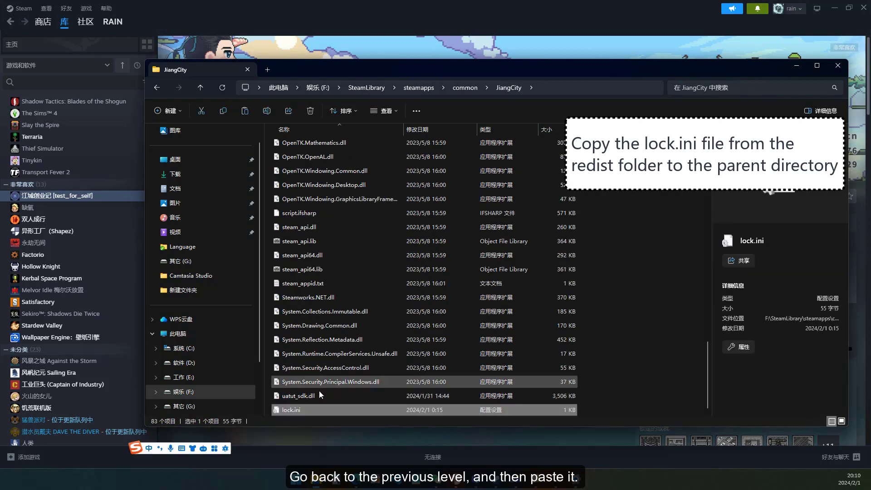
{"action": "double_click", "coordinate": [315, 411]}
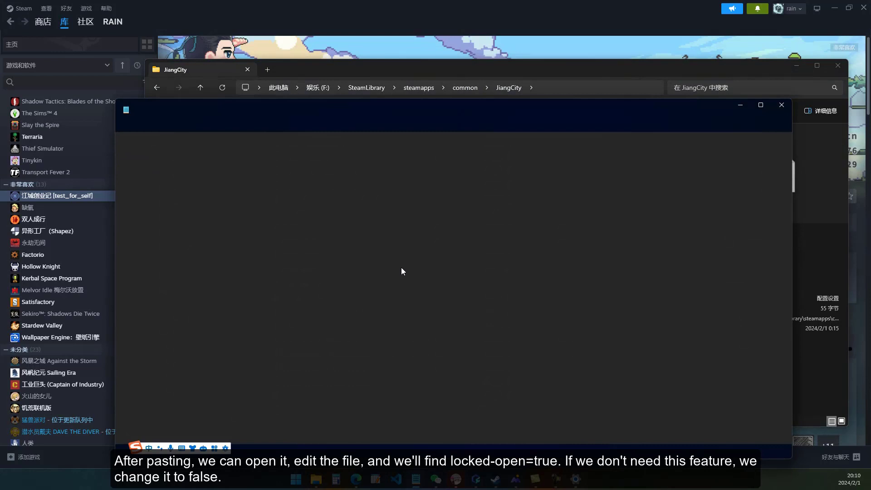
Try false as the locked-open value in lock.ini and restore it to true
{"action": "key", "text": "ctrl+End"}
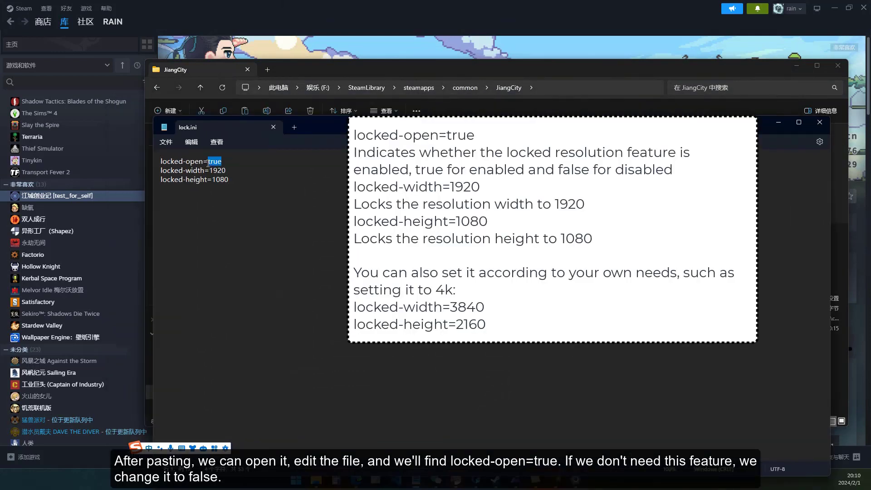
{"action": "type", "text": "false"}
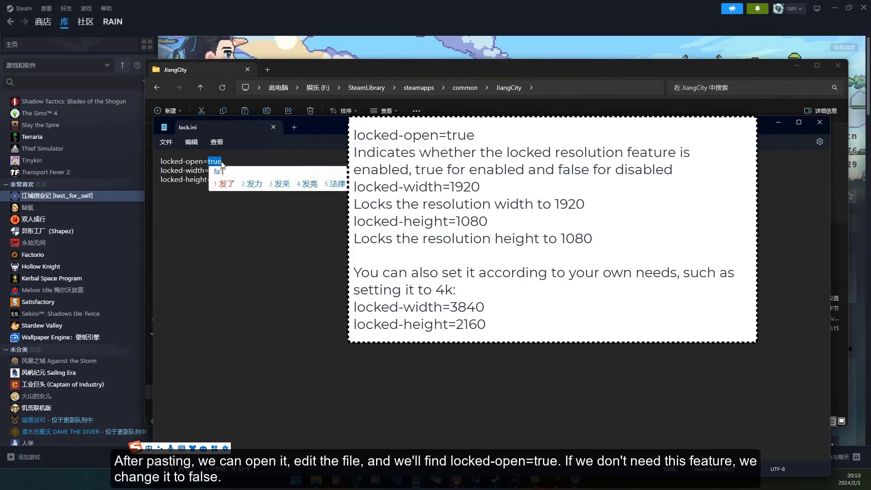
{"action": "key", "text": "BackSpace"}
{"action": "key", "text": "BackSpace"}
{"action": "key", "text": "BackSpace"}
{"action": "key", "text": "BackSpace"}
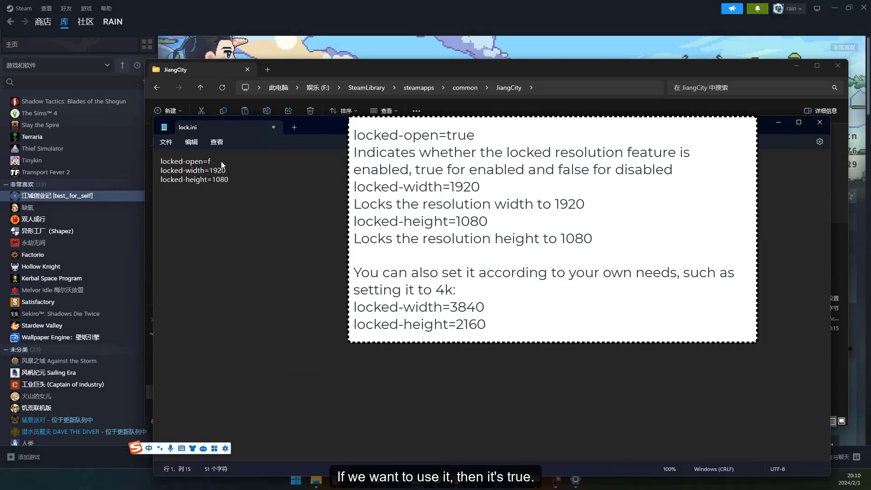
{"action": "left_click", "coordinate": [240, 176]}
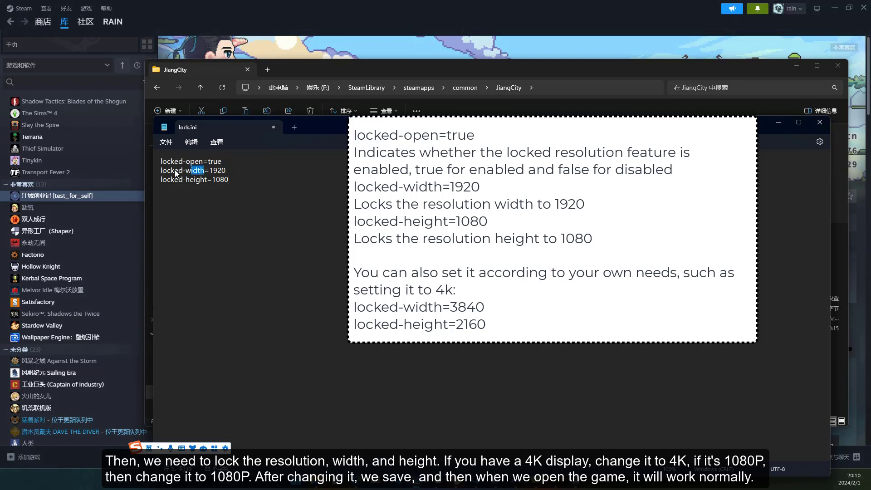
Review the locked-open, locked-width and locked-height settings in lock.ini and save the file
{"action": "left_click", "coordinate": [247, 173]}
{"action": "left_click_drag", "start_coordinate": [234, 181], "coordinate": [160, 161]}
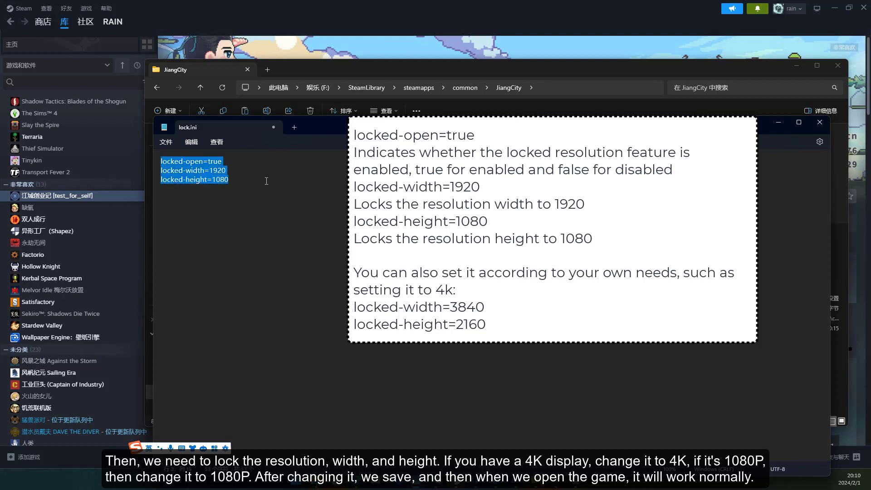
{"action": "left_click", "coordinate": [236, 182]}
{"action": "left_click_drag", "start_coordinate": [272, 138], "coordinate": [228, 146]}
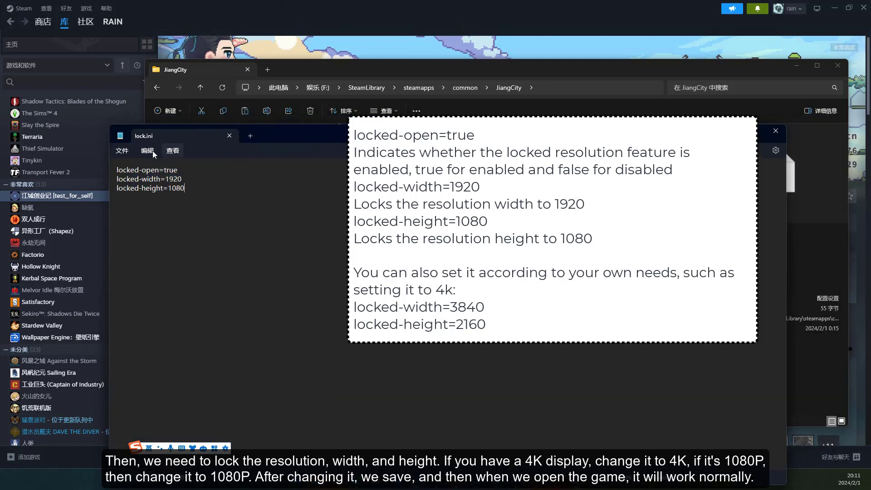
{"action": "left_click", "coordinate": [129, 151]}
{"action": "left_click", "coordinate": [143, 212]}
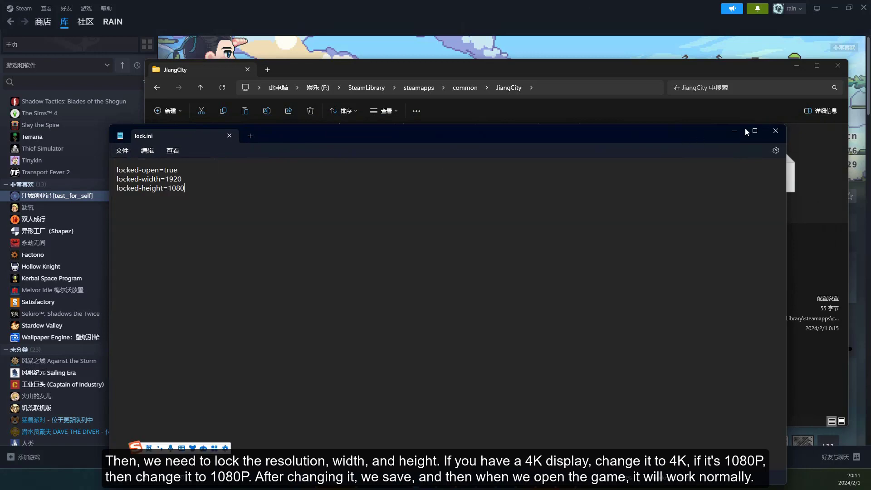
Close lock.ini and the JiangCity folder window to return to the Steam library
{"action": "left_click", "coordinate": [778, 136]}
{"action": "scroll", "coordinate": [426, 245], "scroll_direction": "up", "scroll_amount": 10}
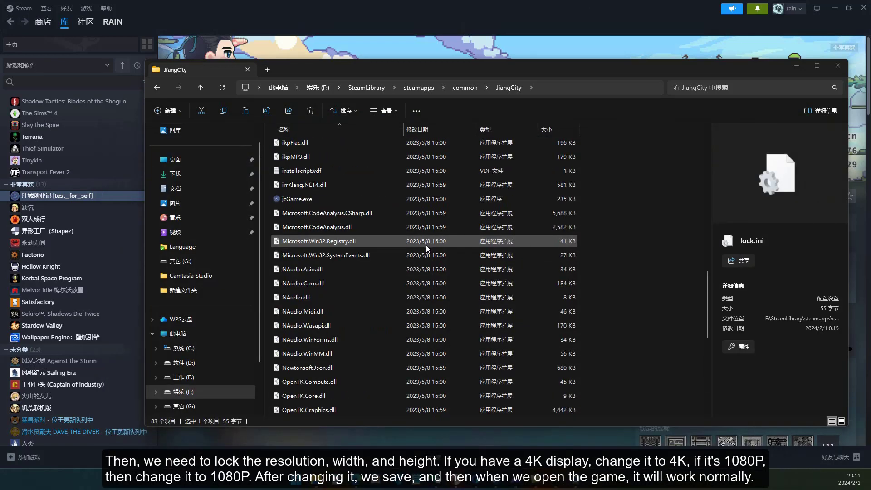
{"action": "left_click", "coordinate": [839, 66]}
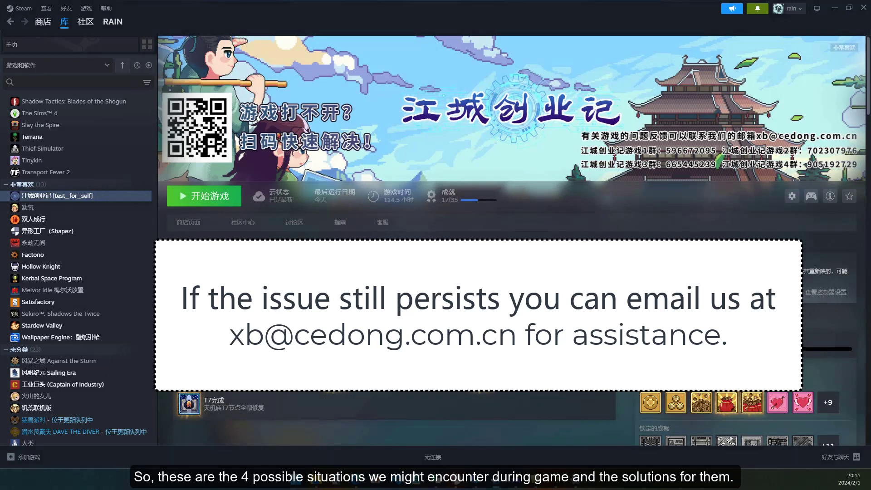